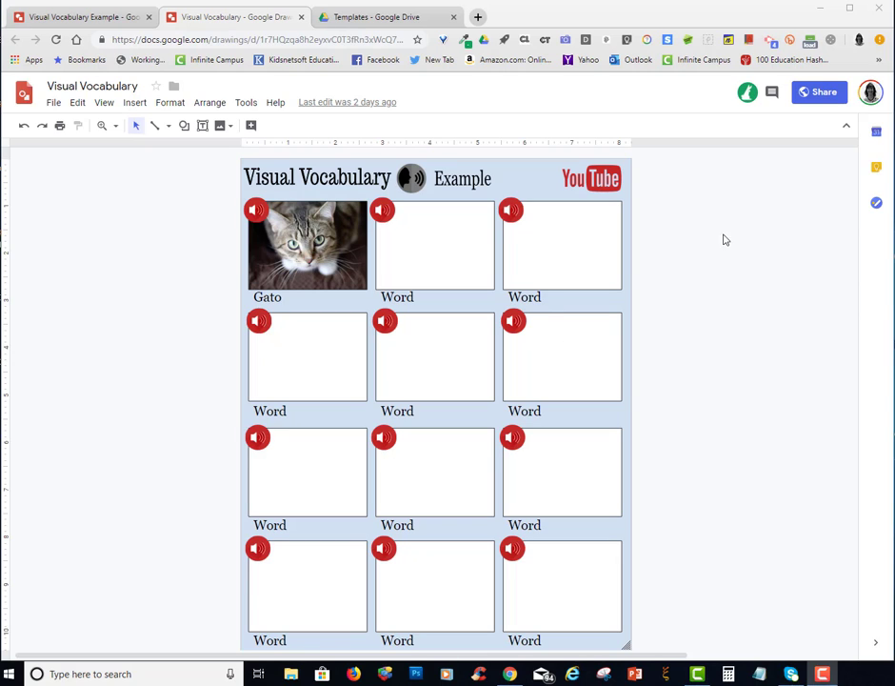
Play the pronunciation audio linked to the speaker icon on the cat picture, then close it
left_click(267, 247)
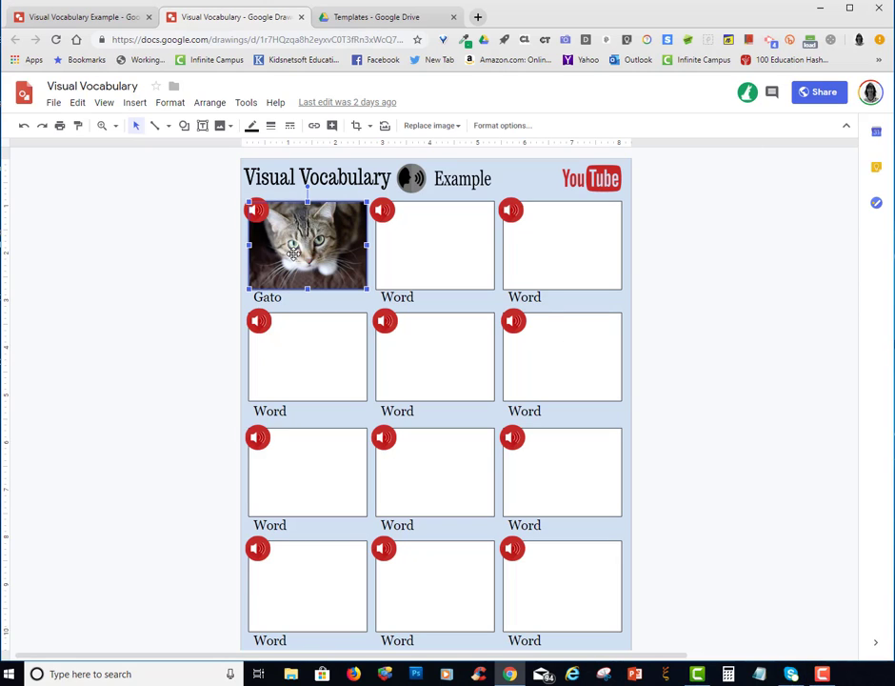
left_click(255, 207)
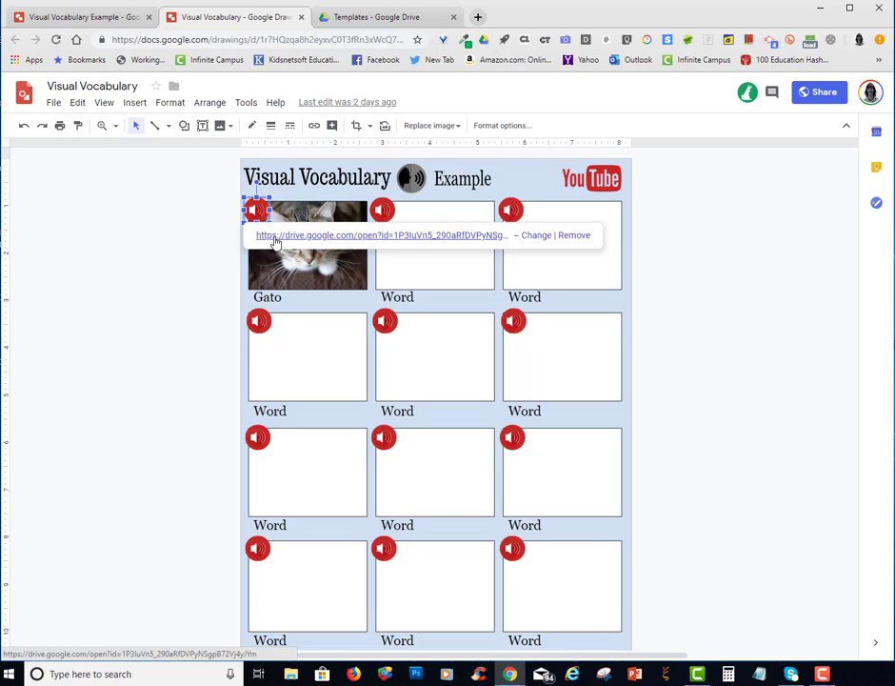
left_click(274, 238)
left_click(349, 296)
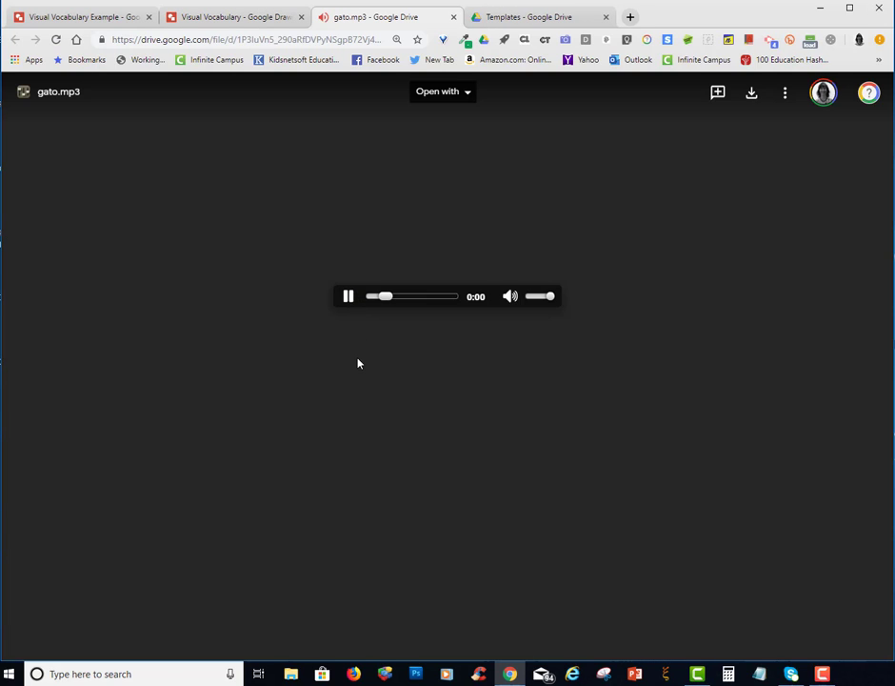
left_click(453, 16)
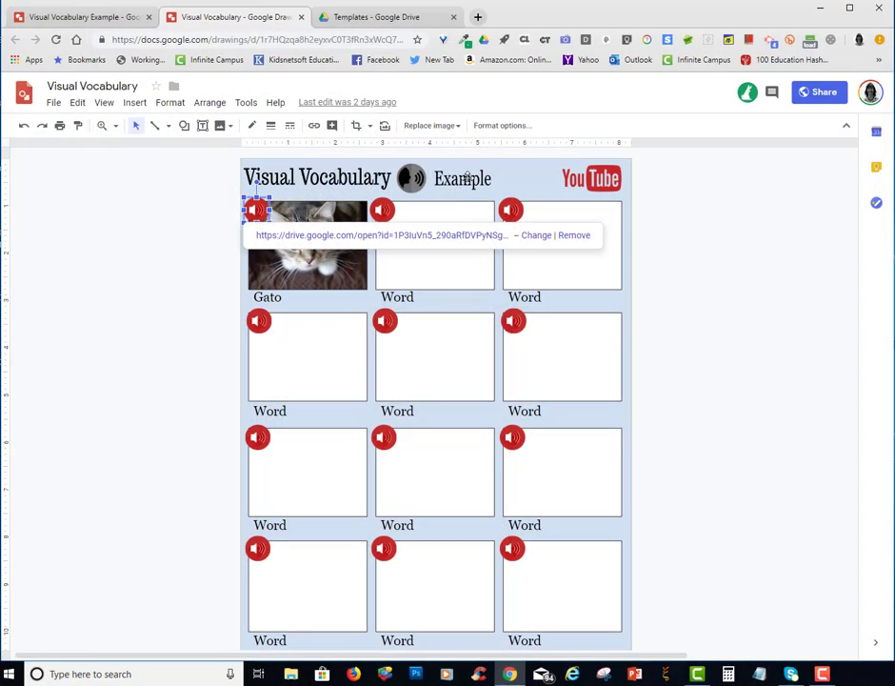
Open the linked Example drawing and play the sentence audio attached to the Despondent picture
left_click(463, 178)
left_click(480, 201)
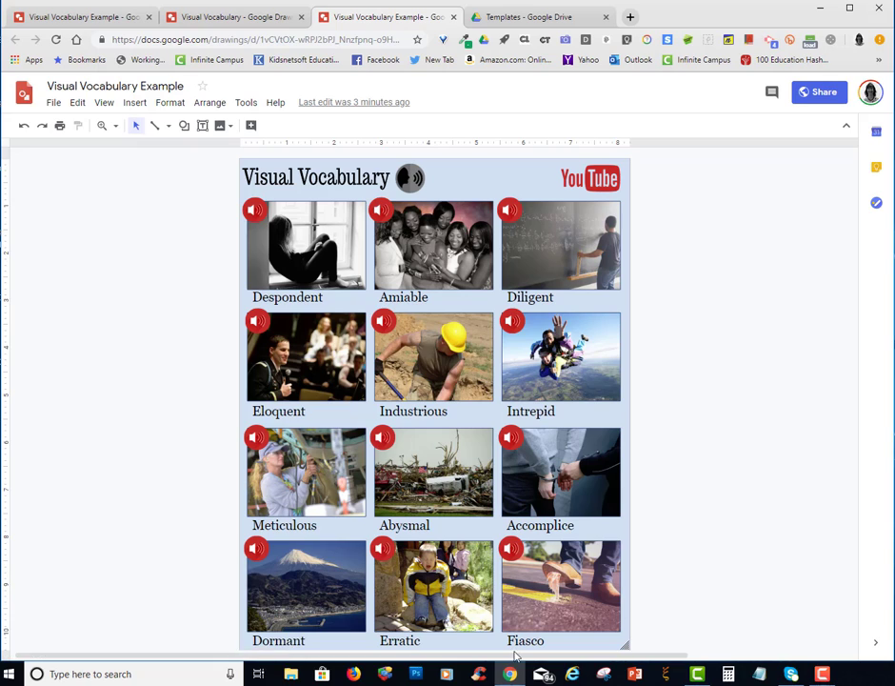
left_click(255, 210)
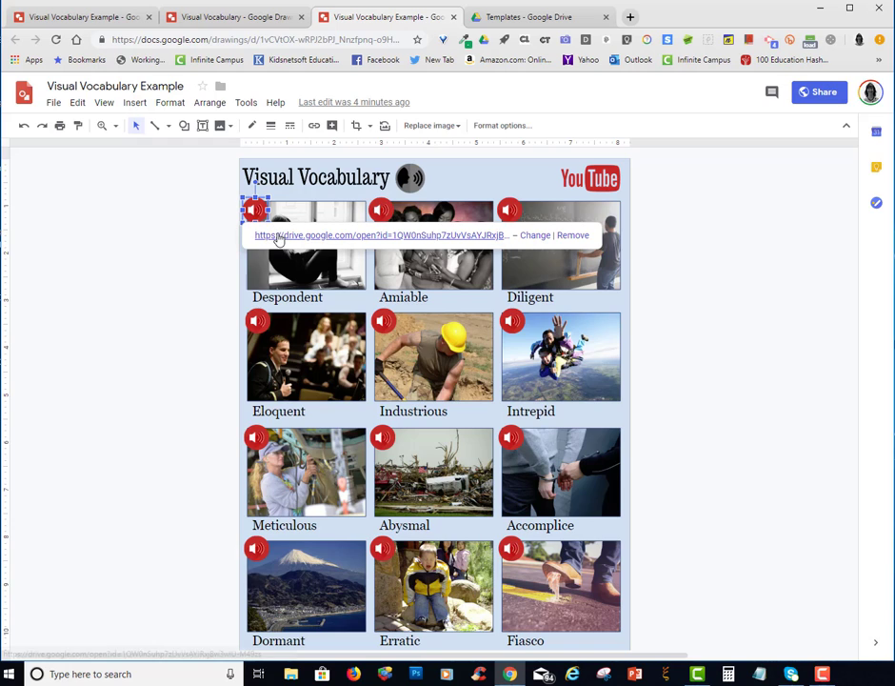
left_click(276, 234)
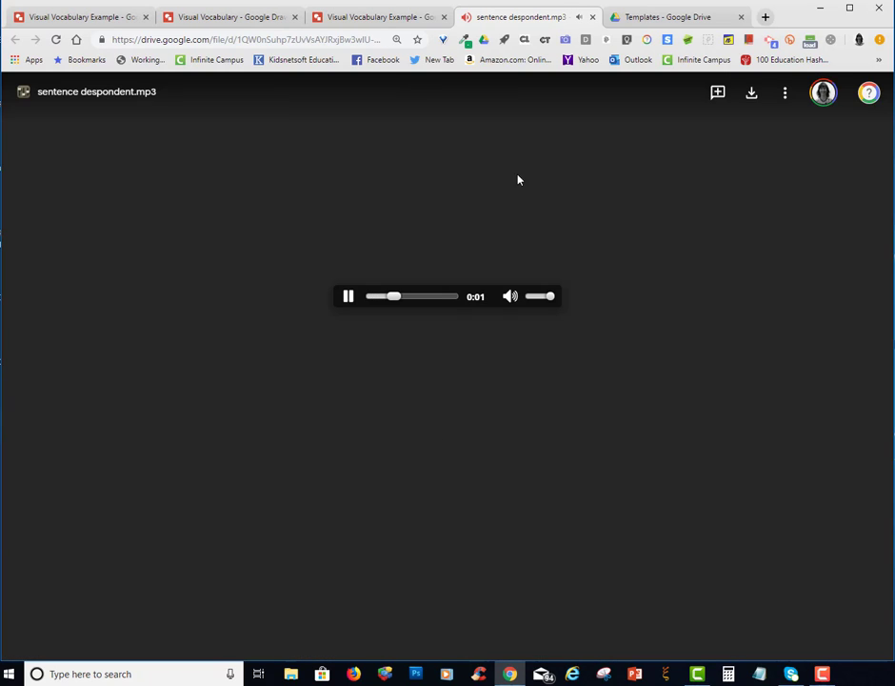
left_click(593, 17)
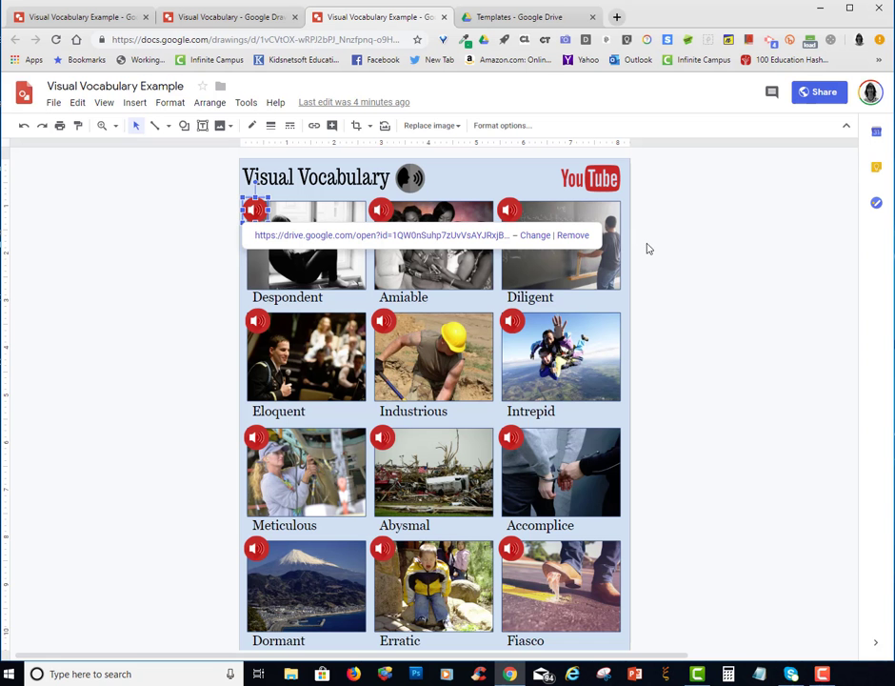
left_click(703, 307)
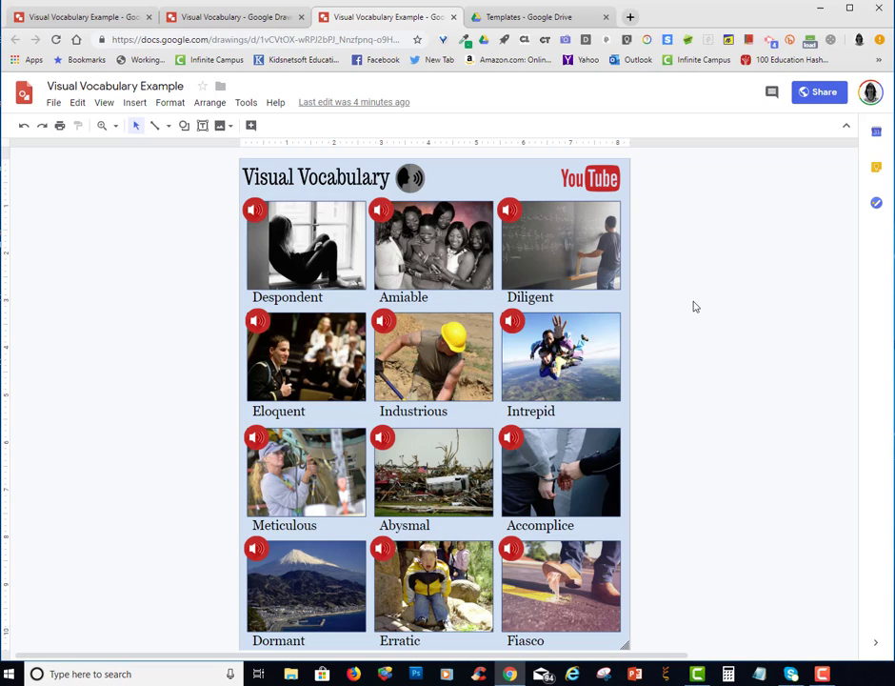
Return to the Visual Vocabulary template and replace the caption under the second box in the first row with Perro
left_click(216, 17)
left_click(709, 356)
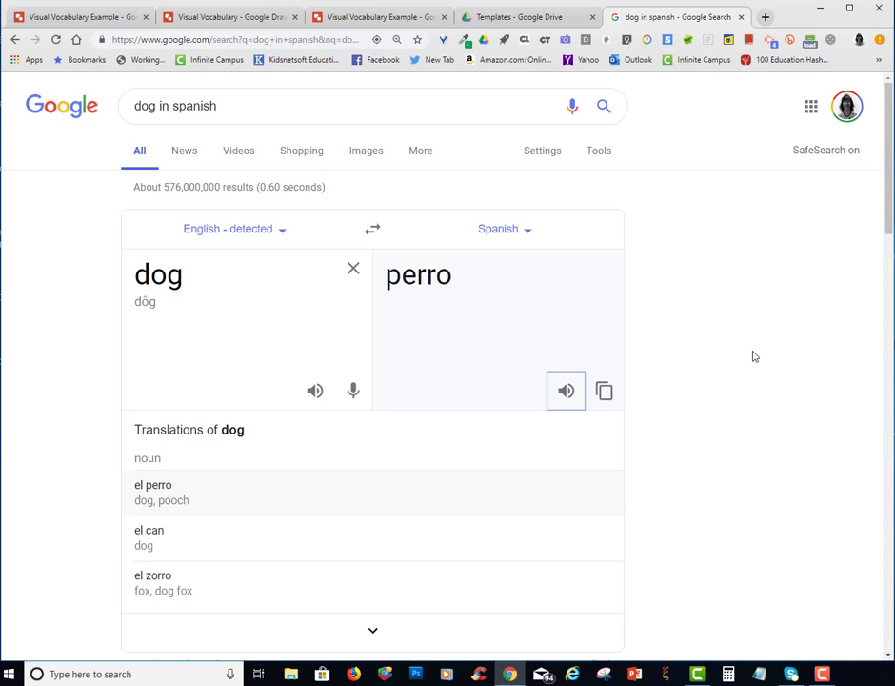
left_click(329, 21)
left_click(250, 16)
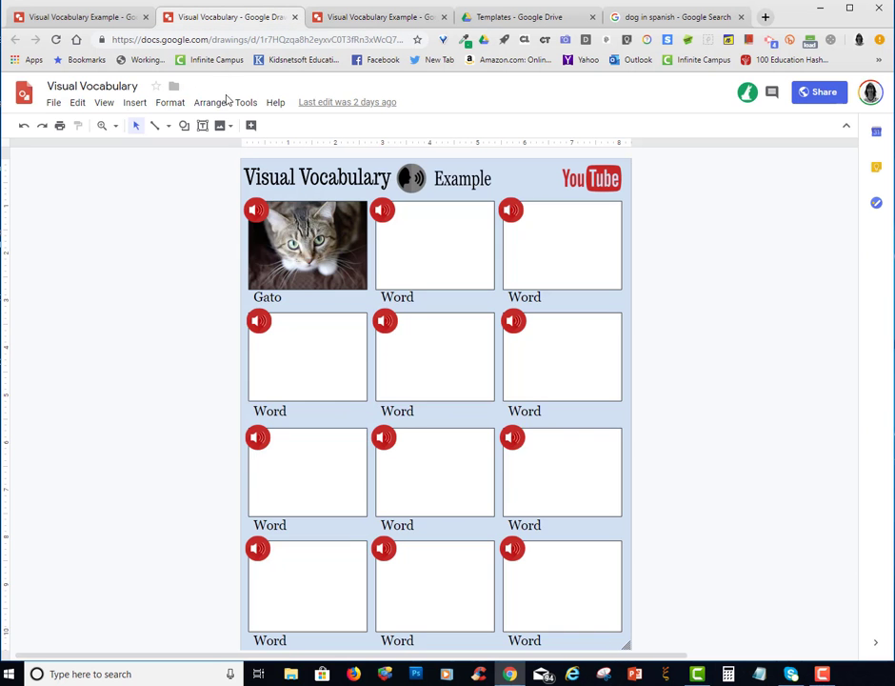
left_click(420, 298)
type("Perro")
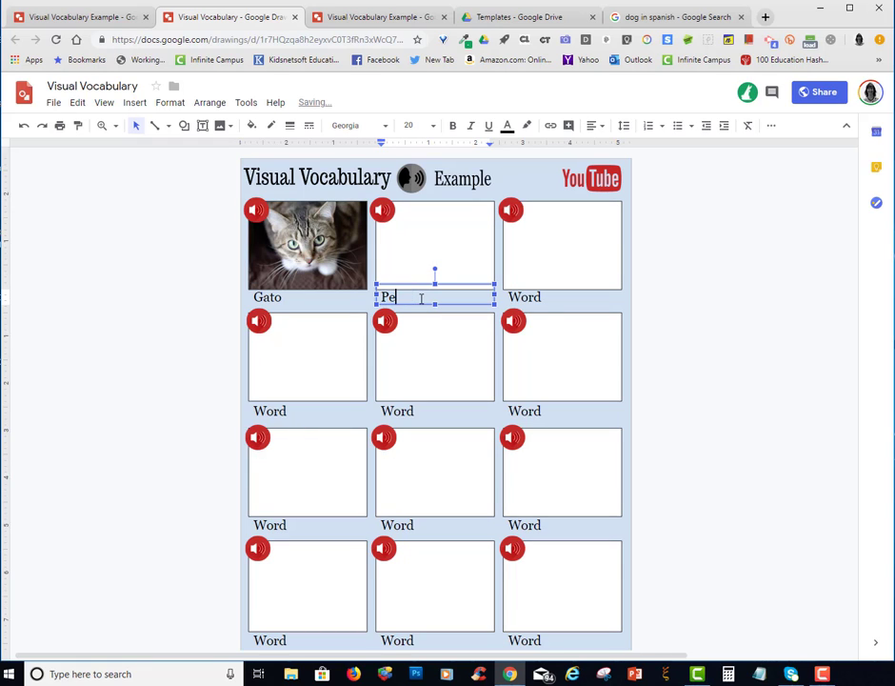
Open the online voice recorder linked to the speaking-head icon and record the word's pronunciation
left_click(412, 177)
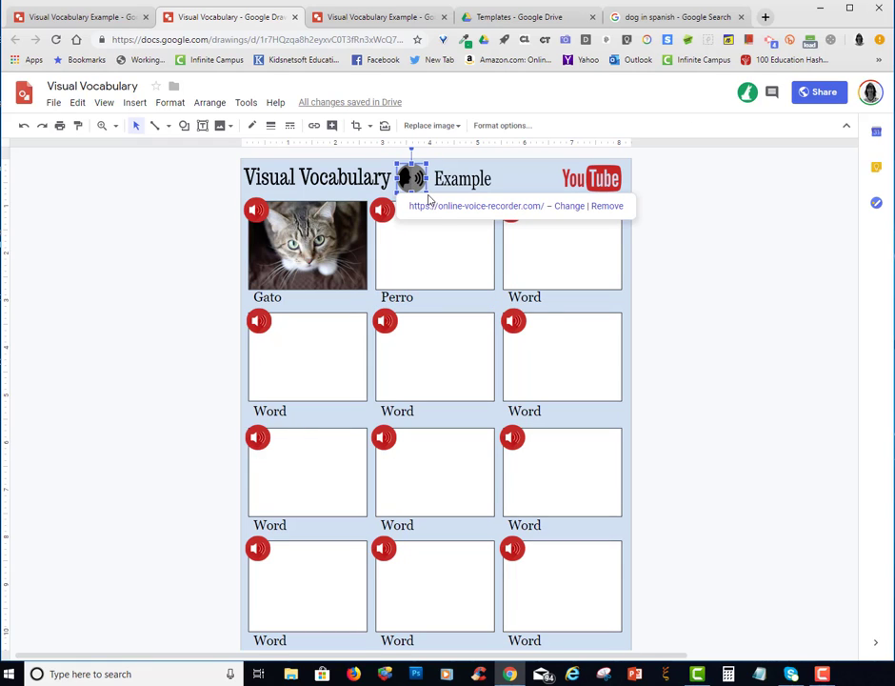
left_click(437, 207)
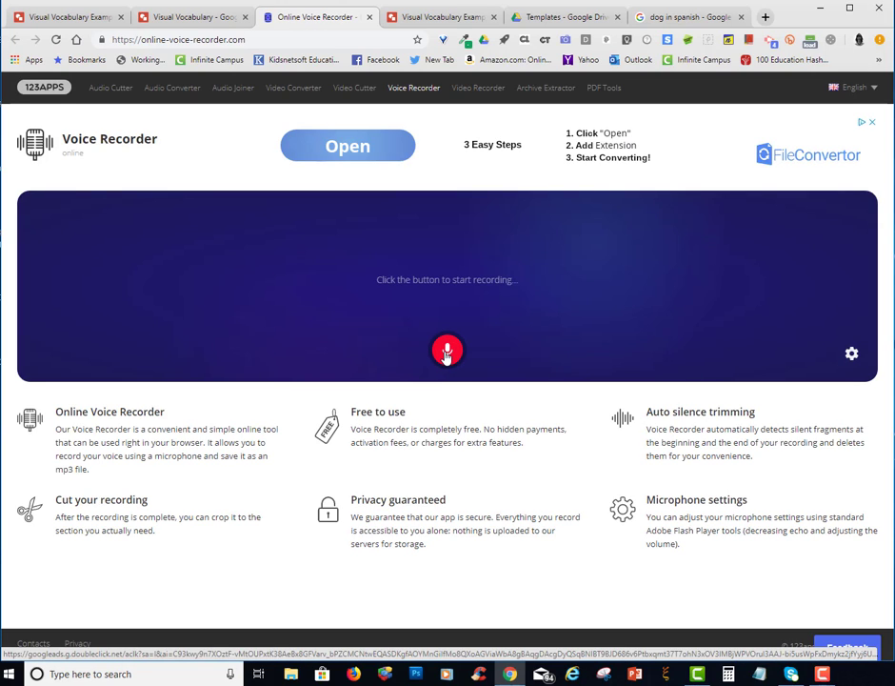
left_click(447, 351)
left_click(424, 356)
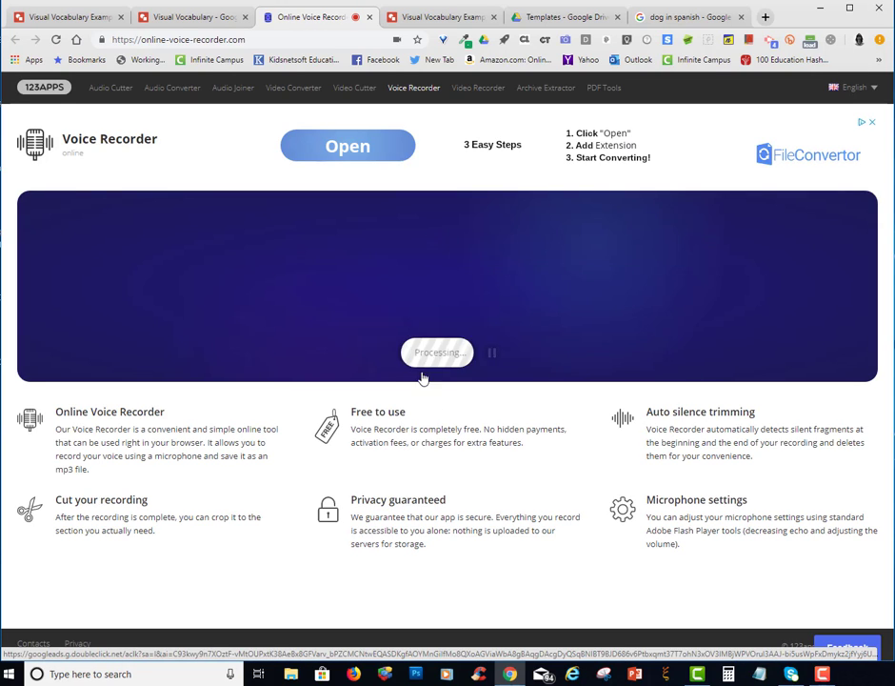
Trim the recording to the spoken word, from 00:00.9 to 00:01.6, and save it after a playback check
left_click_drag(832, 270, 511, 270)
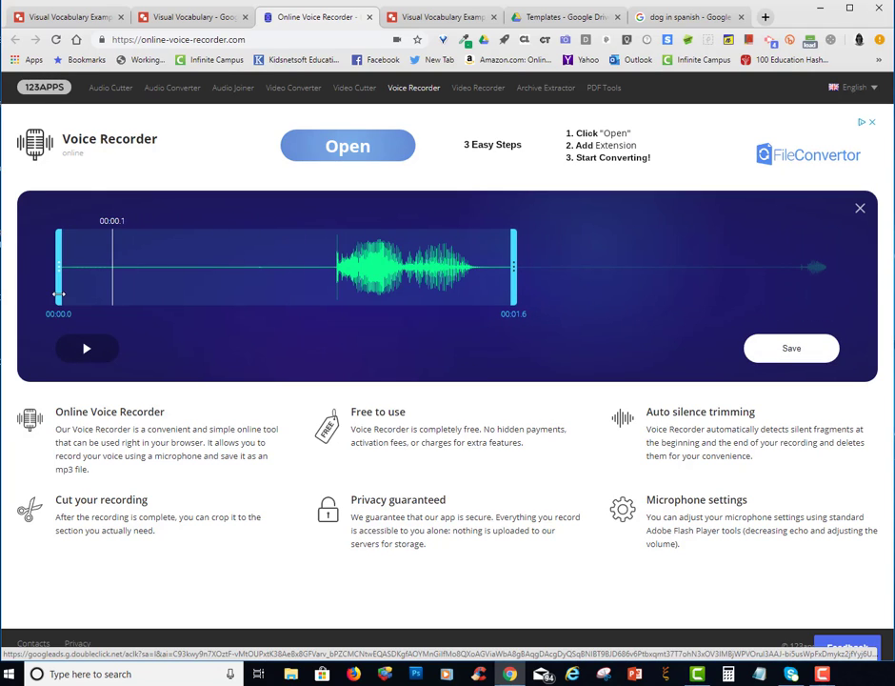
left_click_drag(58, 295, 310, 302)
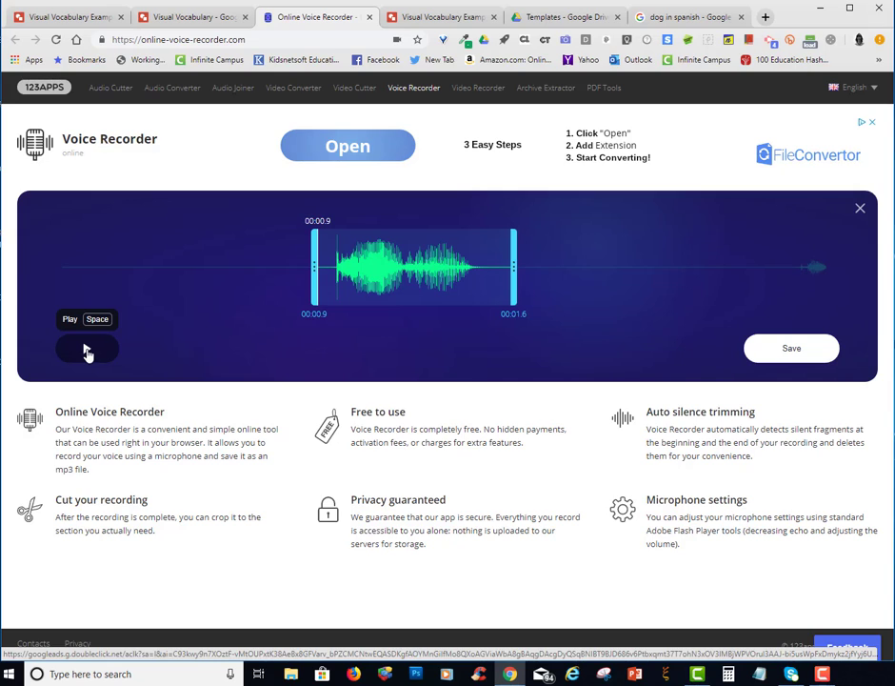
left_click(87, 352)
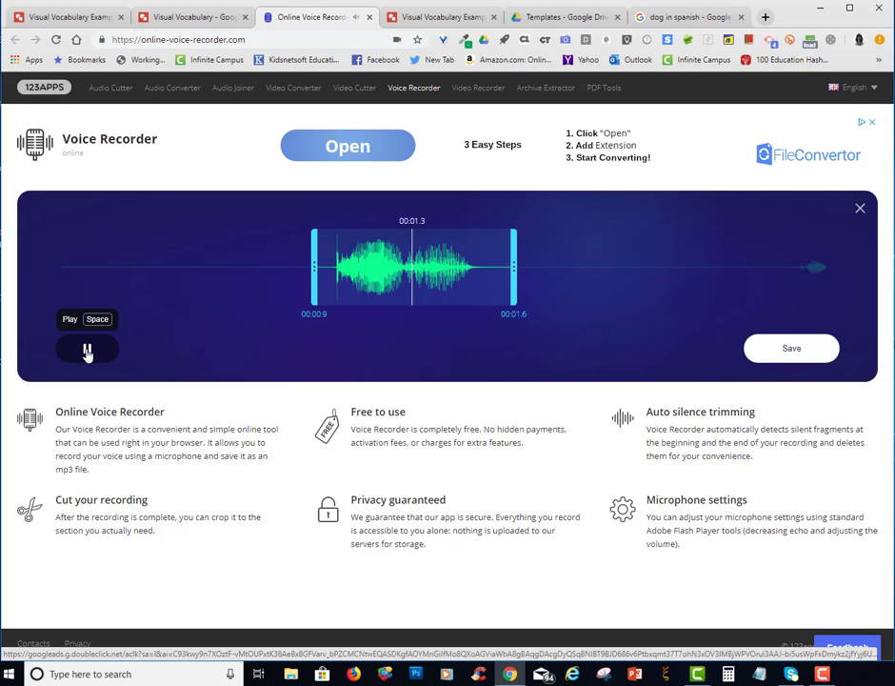
left_click(757, 348)
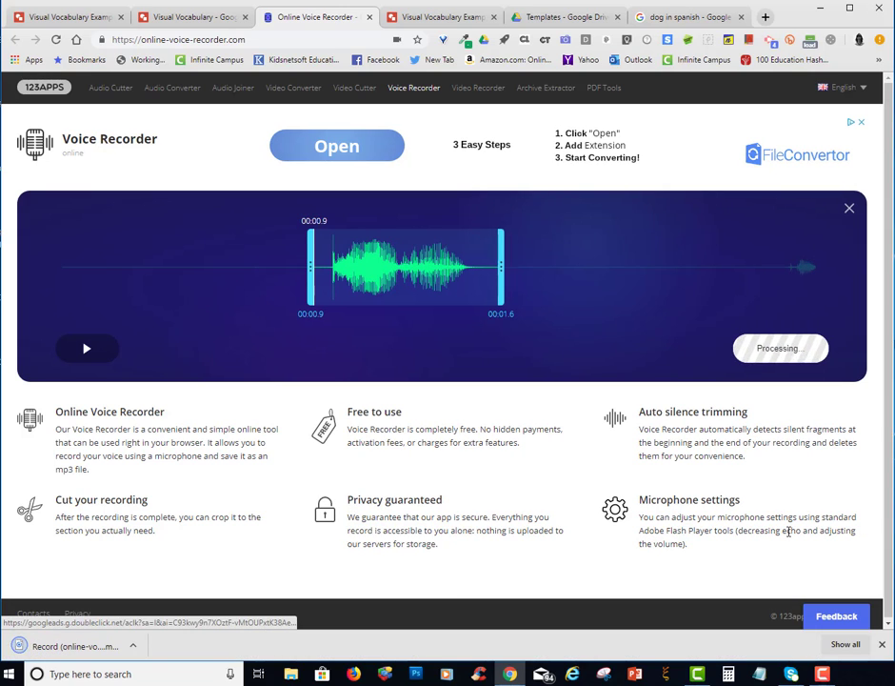
Show the downloaded recording in its folder, rename it perro.mp3 and copy the file
left_click(132, 646)
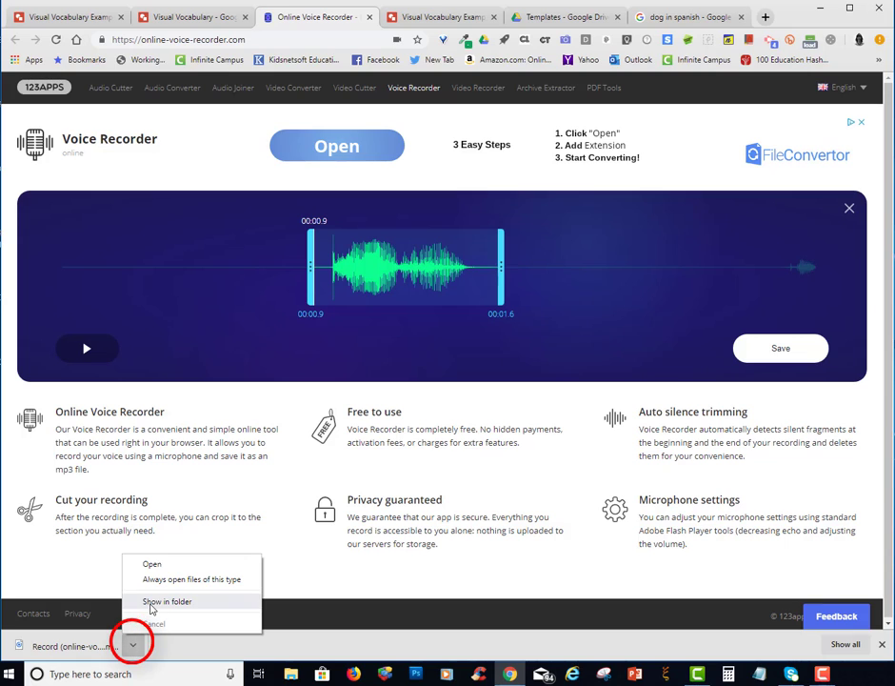
left_click(153, 601)
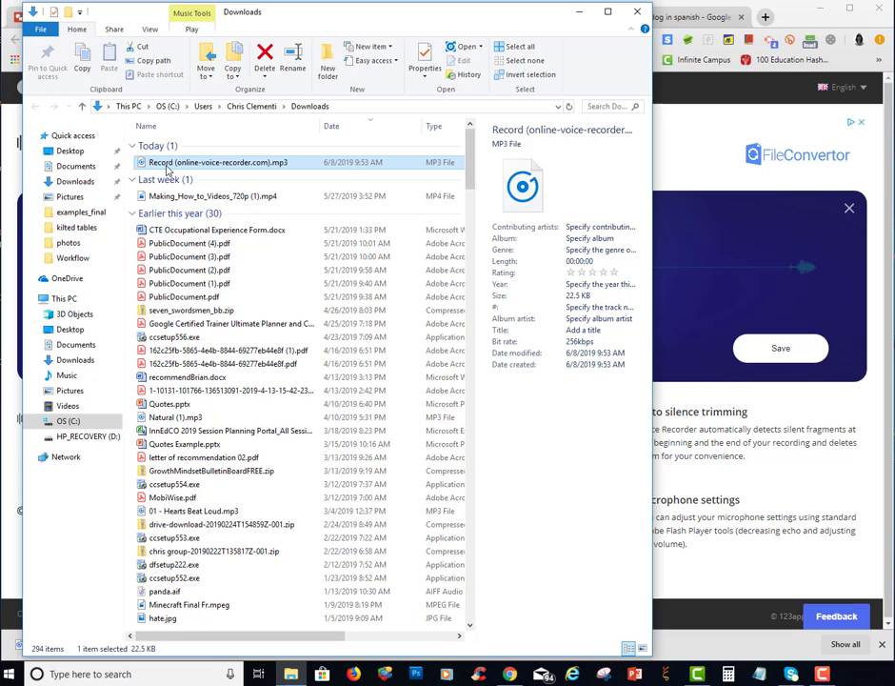
right_click(167, 169)
left_click(190, 416)
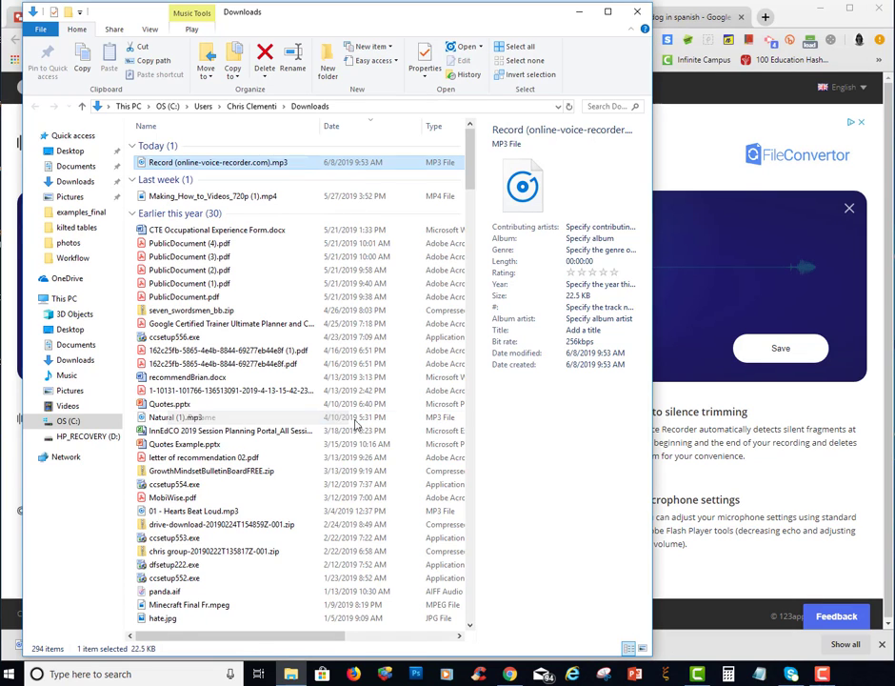
type("perro")
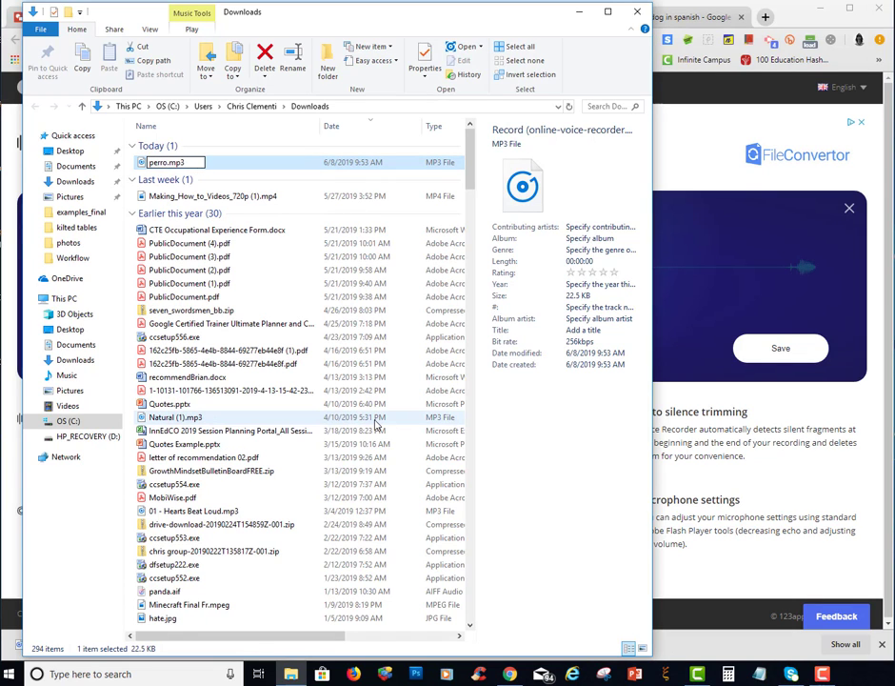
left_click(195, 195)
right_click(189, 165)
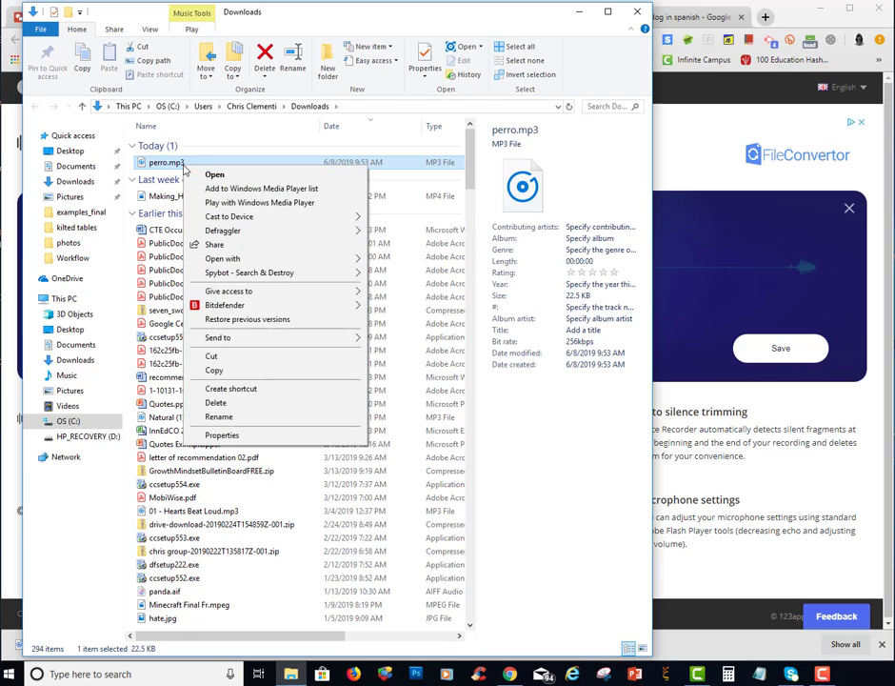
left_click(217, 369)
Create a new folder named vocabulary on the desktop
key("super+d")
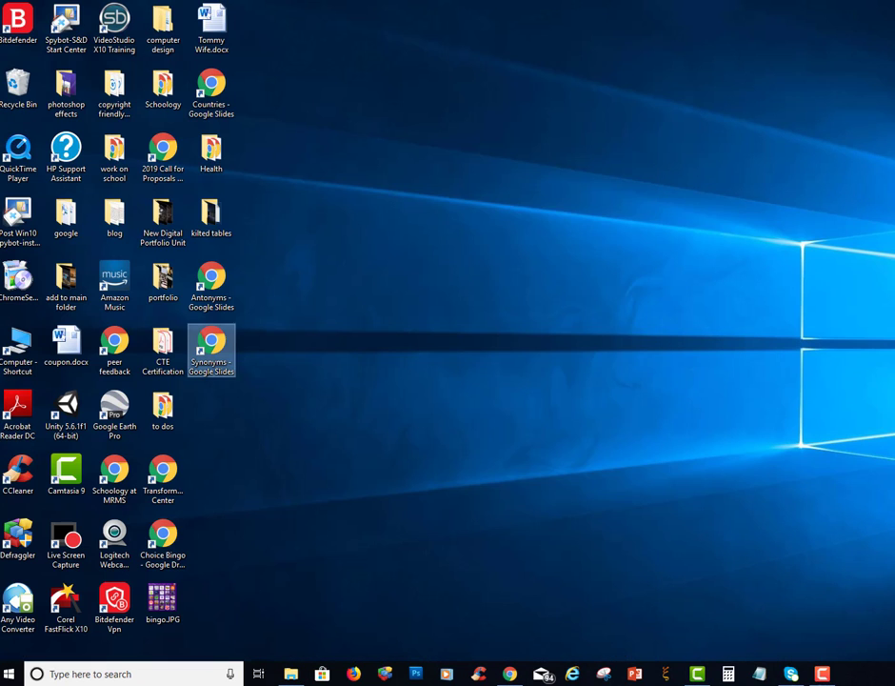
right_click(381, 152)
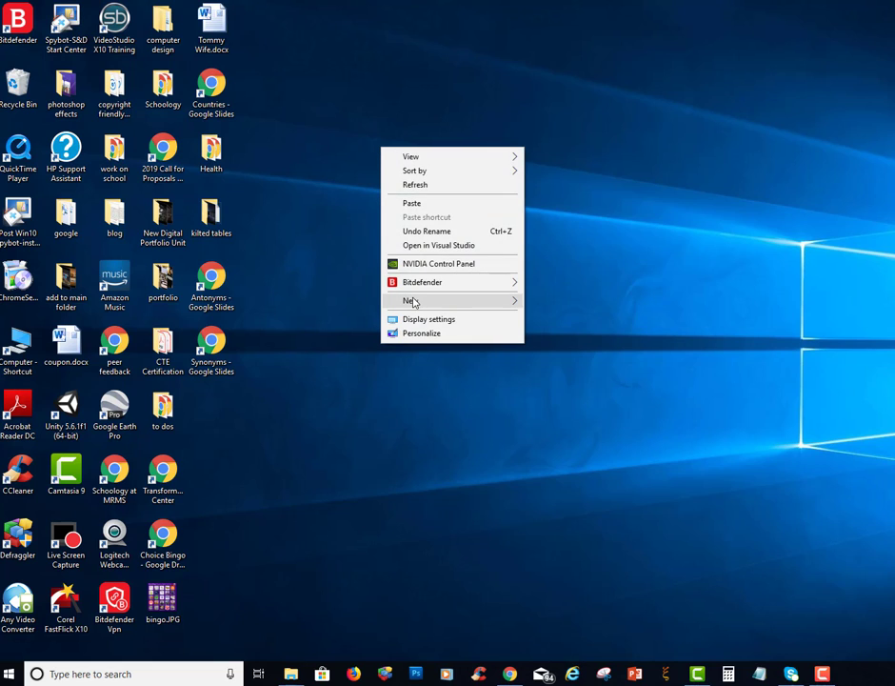
mouse_move(412, 303)
left_click(536, 303)
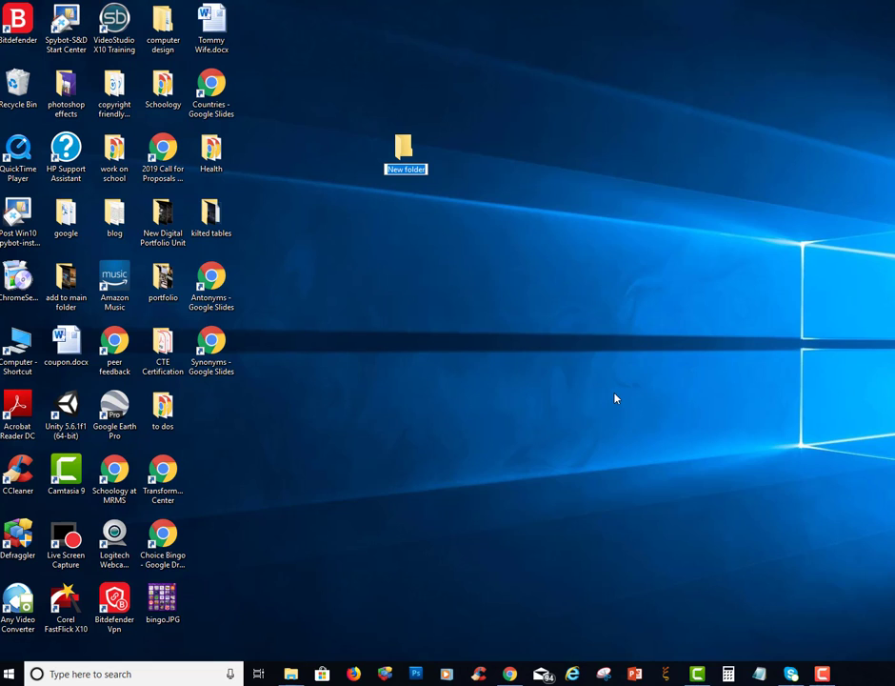
type("vocabulary")
left_click(313, 376)
Paste the copied perro.mp3 into the vocabulary folder
double_click(403, 161)
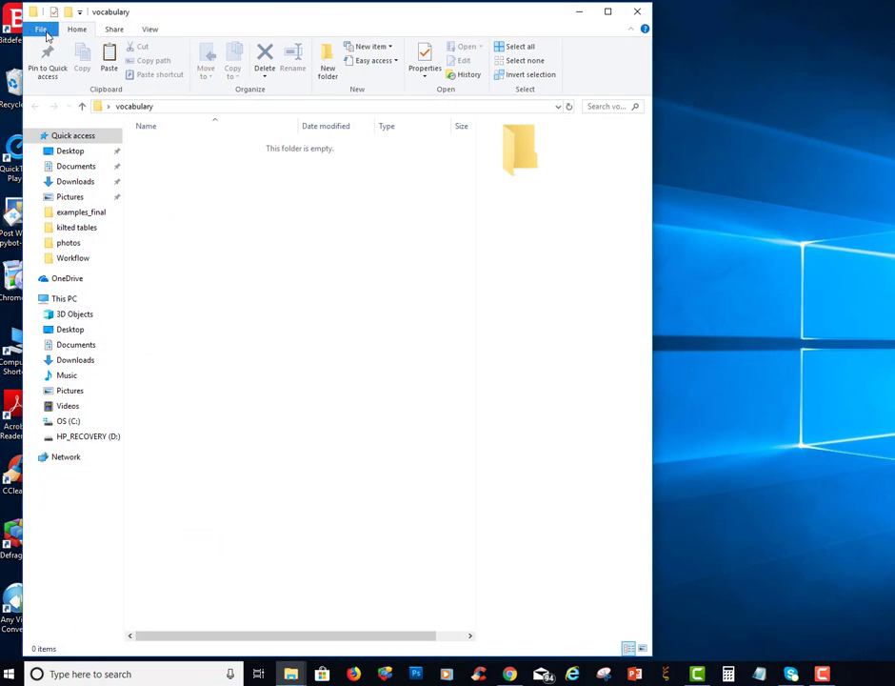
right_click(256, 222)
left_click(297, 308)
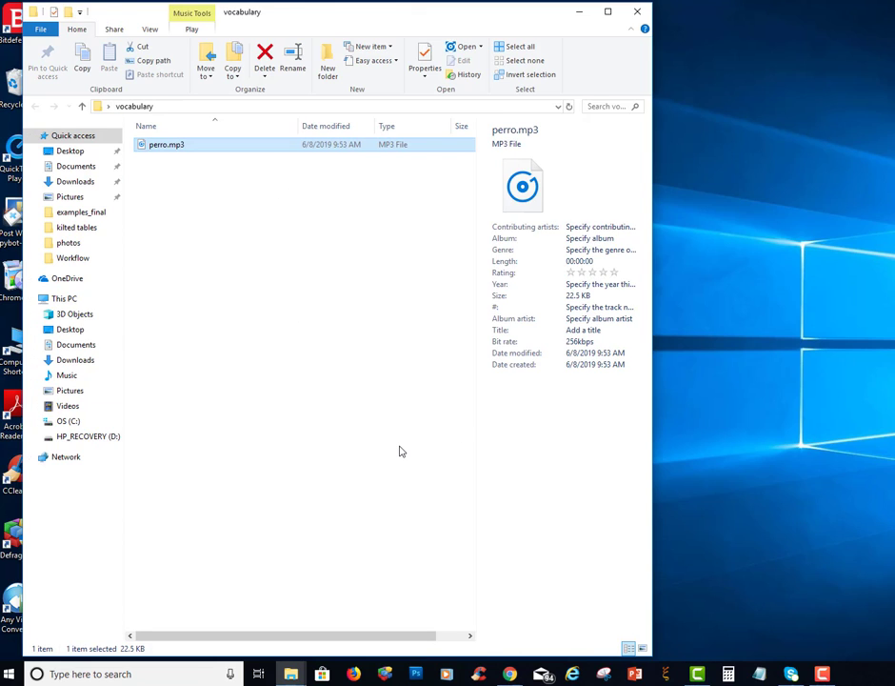
Minimize the browser, reopen the desktop's vocabulary folder and narrow its window
left_click(509, 673)
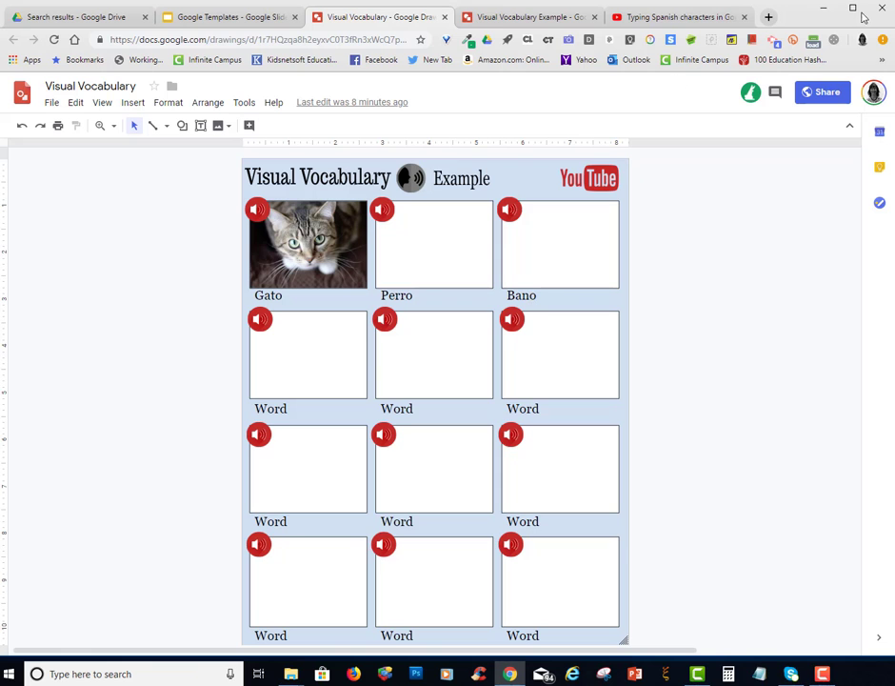
left_click(816, 14)
double_click(410, 166)
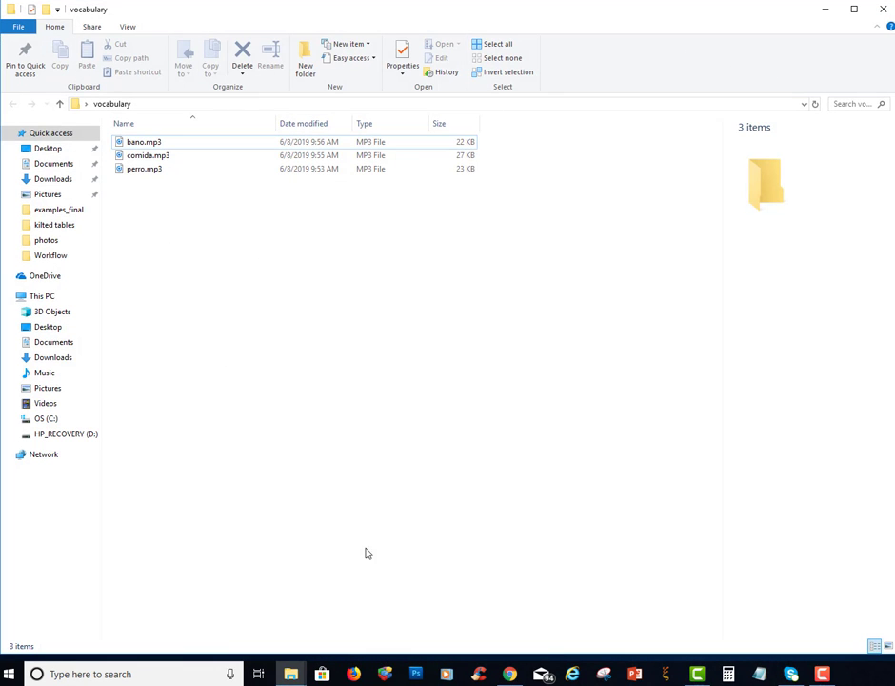
left_click_drag(893, 202, 350, 204)
Switch to Chrome, go to the Templates folder in Google Drive and open its language poster folder
left_click(510, 673)
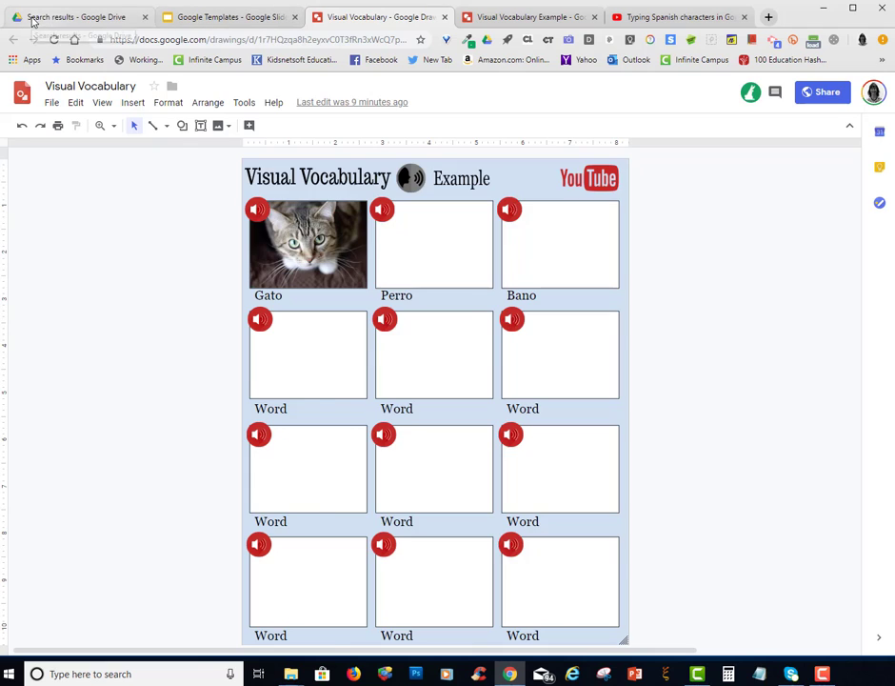
left_click(67, 16)
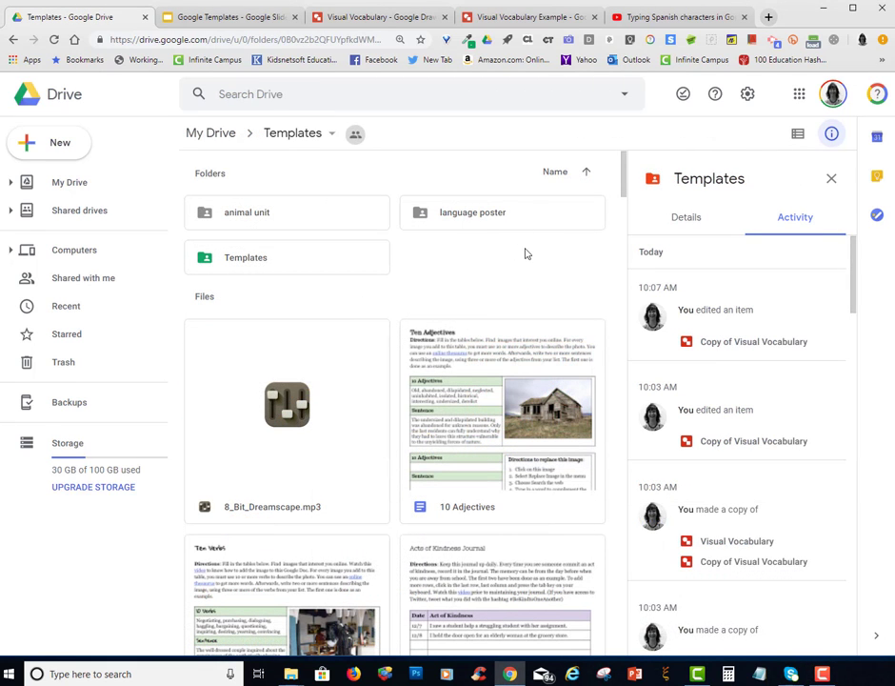
left_click(55, 143)
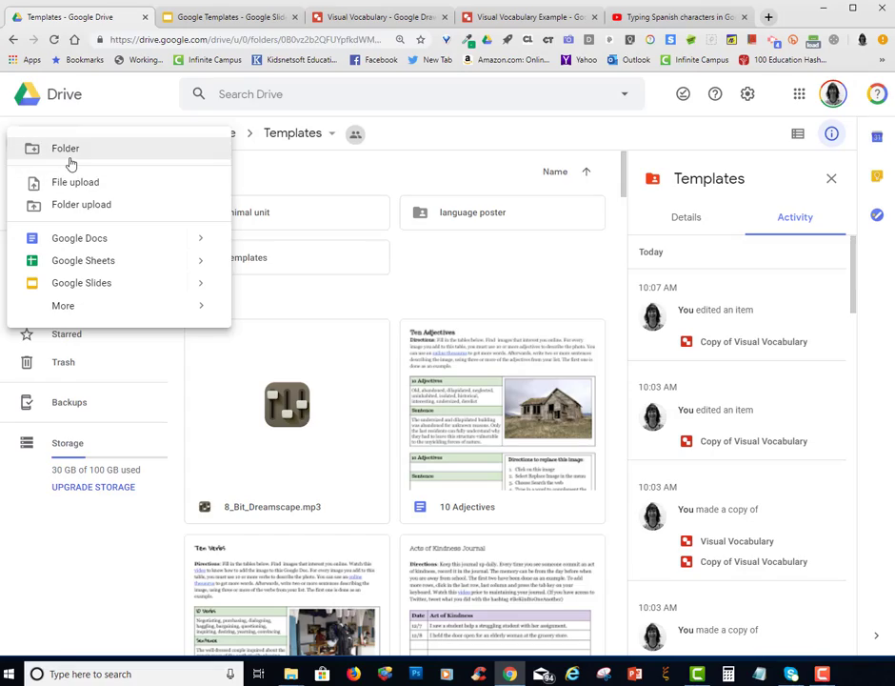
left_click(498, 274)
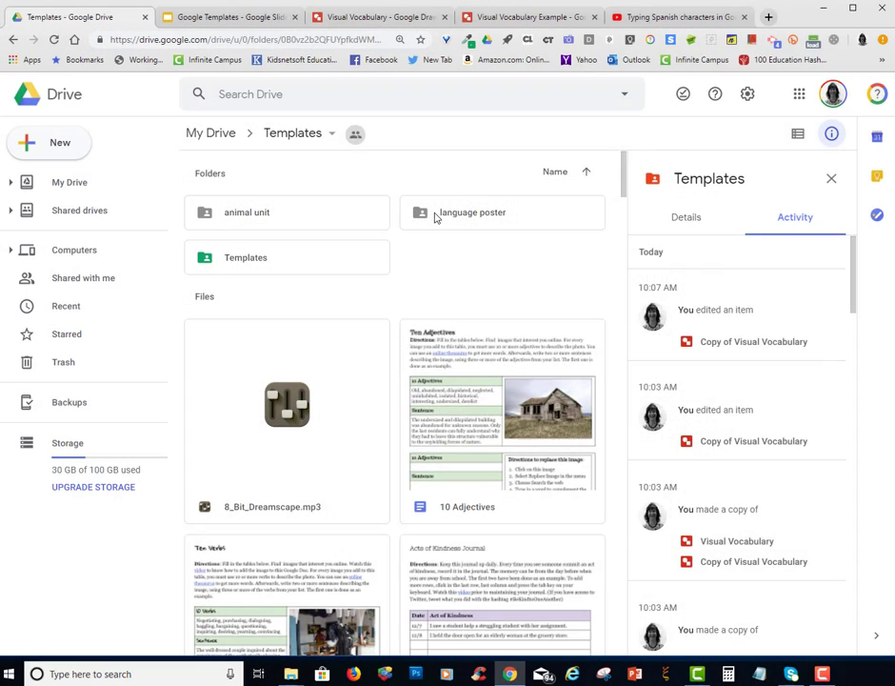
left_click(434, 216)
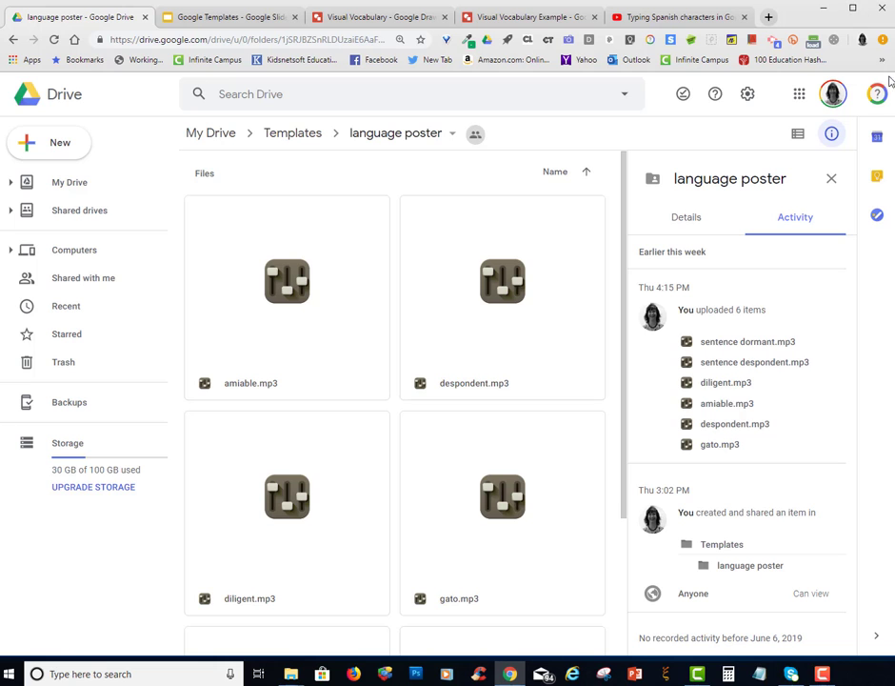
Place the browser beside the vocabulary folder window and upload bano.mp3, comida.mp3 and perro.mp3 to the language poster folder
left_click_drag(891, 38, 434, 84)
left_click_drag(327, 13, 693, 11)
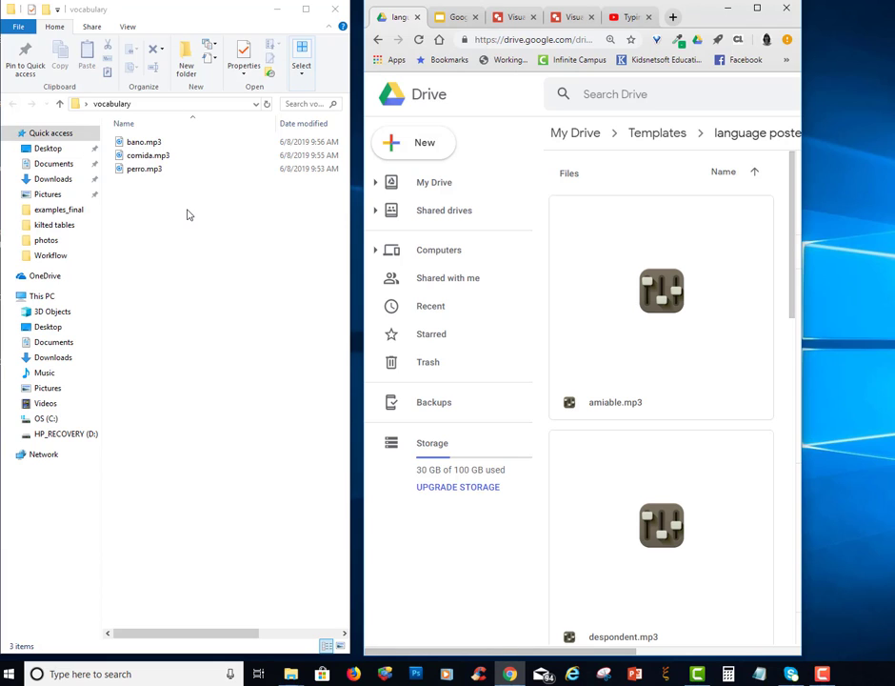
left_click_drag(188, 214, 140, 158)
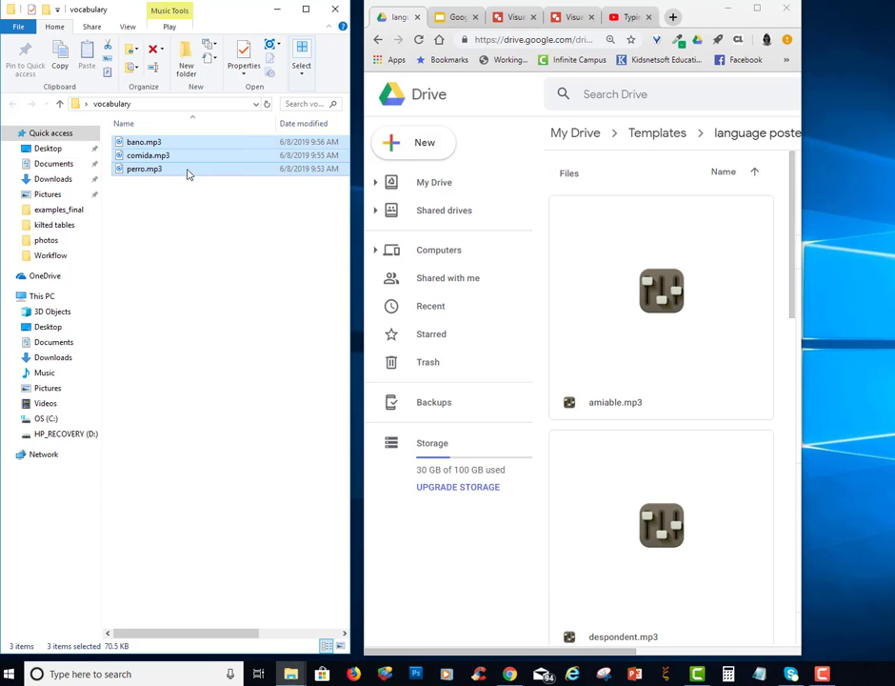
left_click_drag(187, 170, 655, 460)
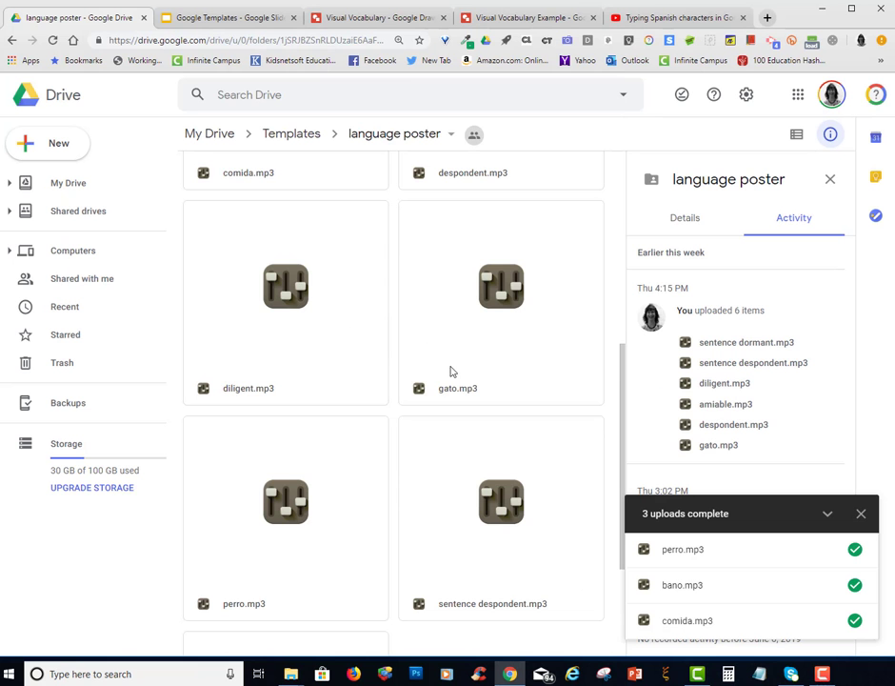
scroll(454, 374, "up", 4)
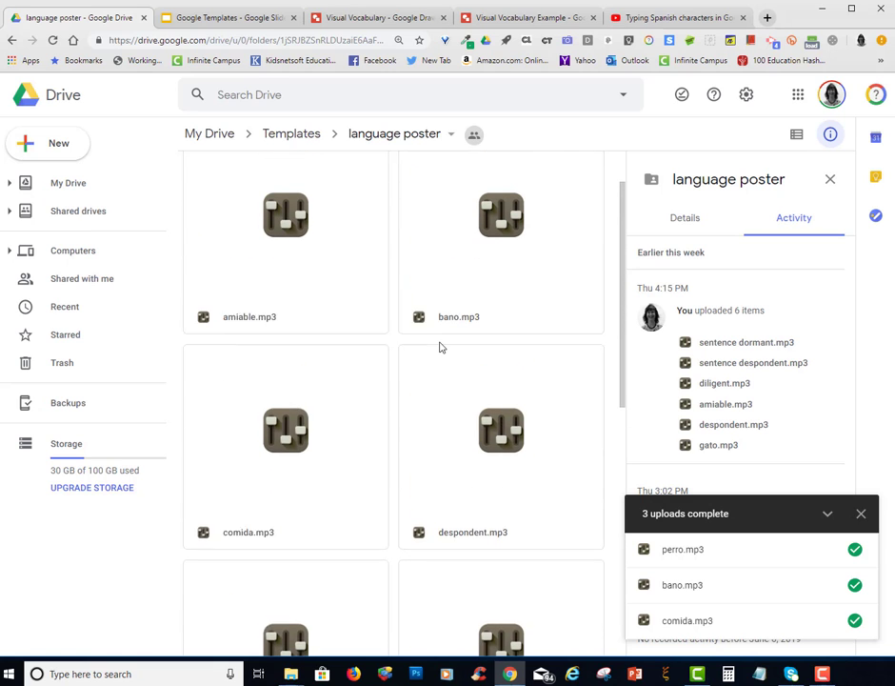
Look at the Visual Vocabulary drawing and the Visual Vocabulary Example, and return to the language poster folder
left_click(386, 19)
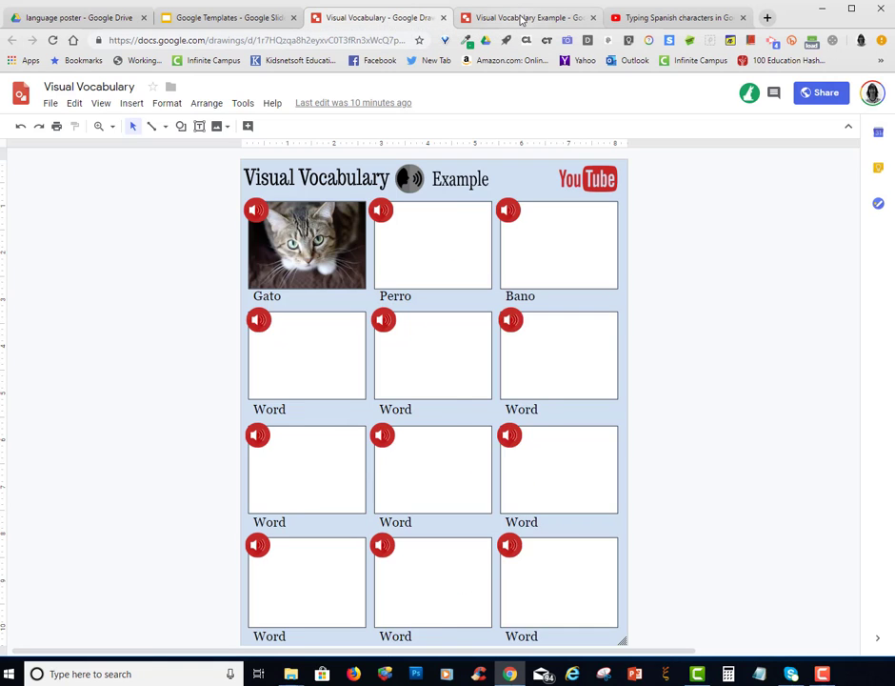
left_click(521, 19)
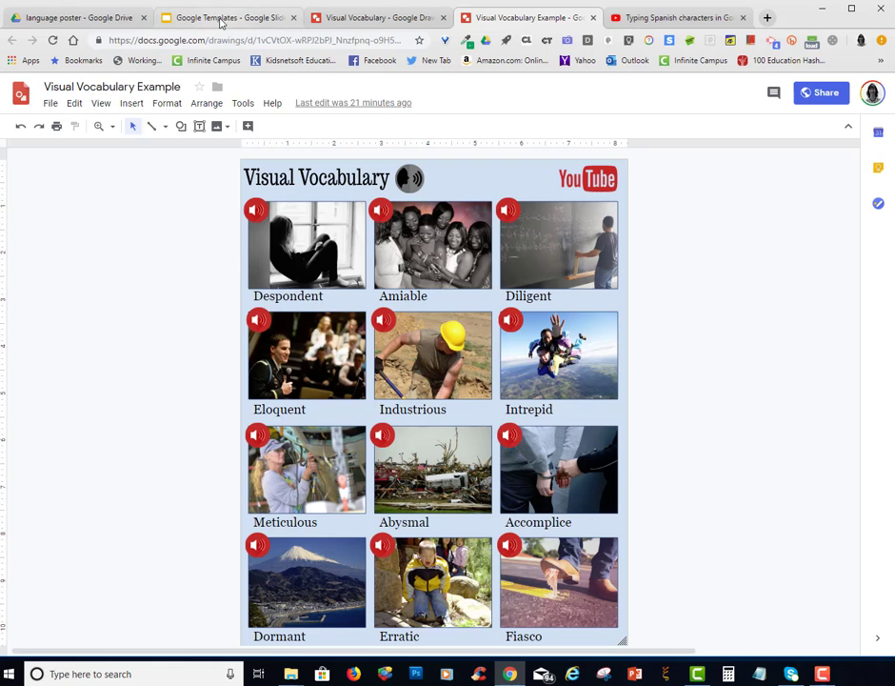
left_click(86, 19)
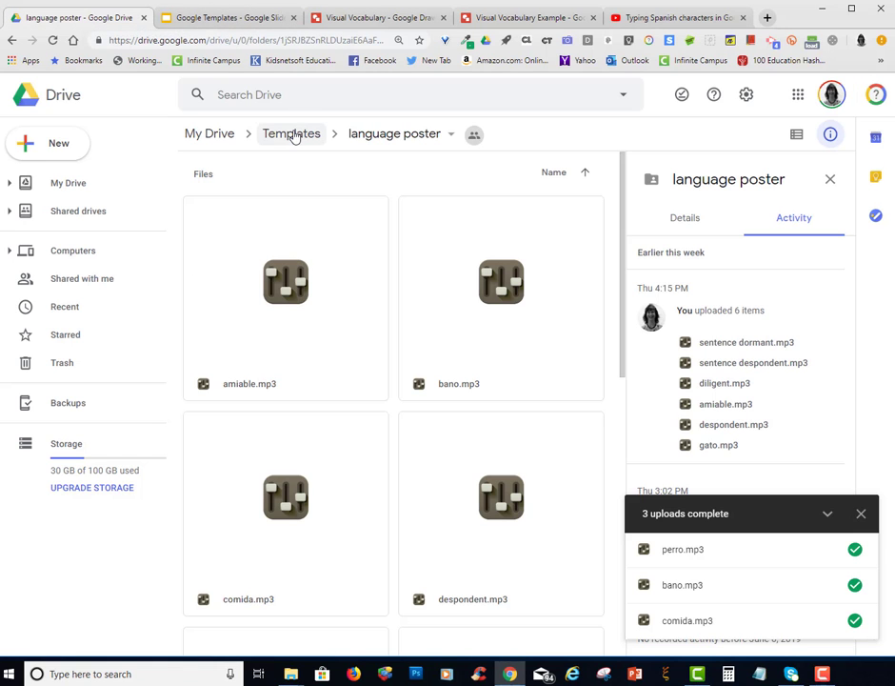
Review the link sharing options of the language poster folder inside Templates and leave them without saving changes
left_click(295, 136)
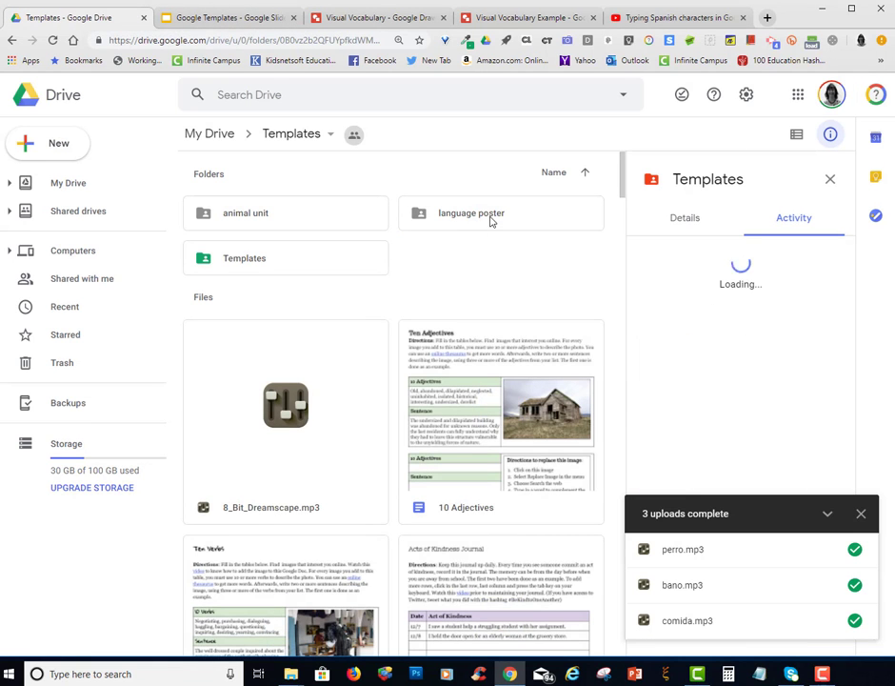
right_click(441, 222)
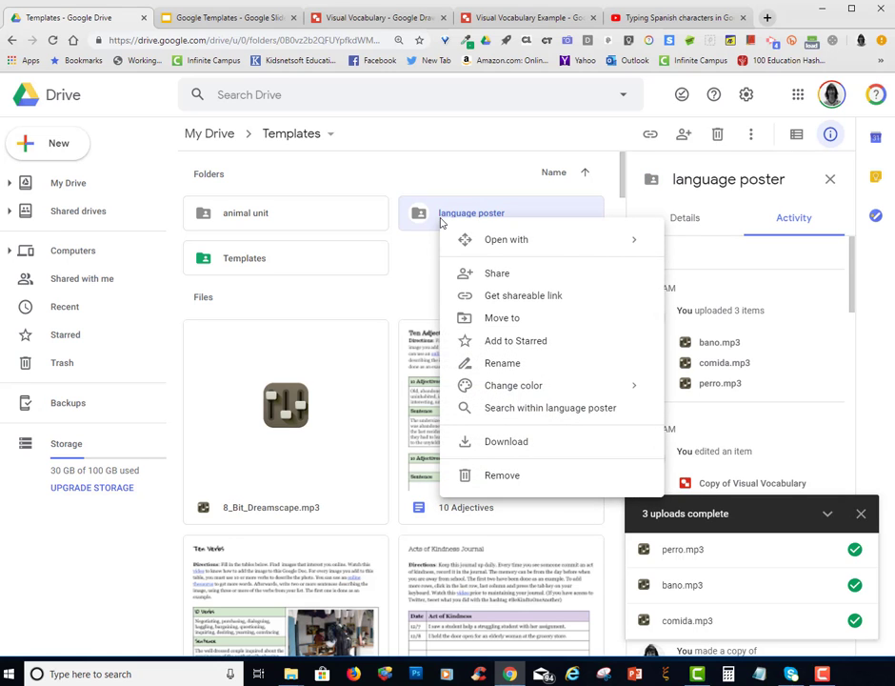
left_click(497, 280)
left_click(610, 478)
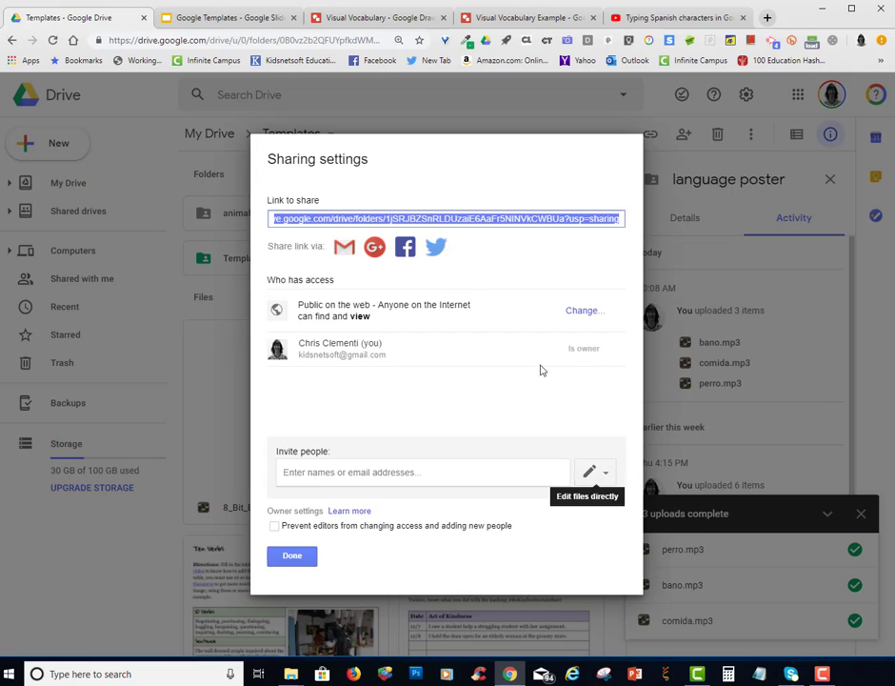
left_click(579, 312)
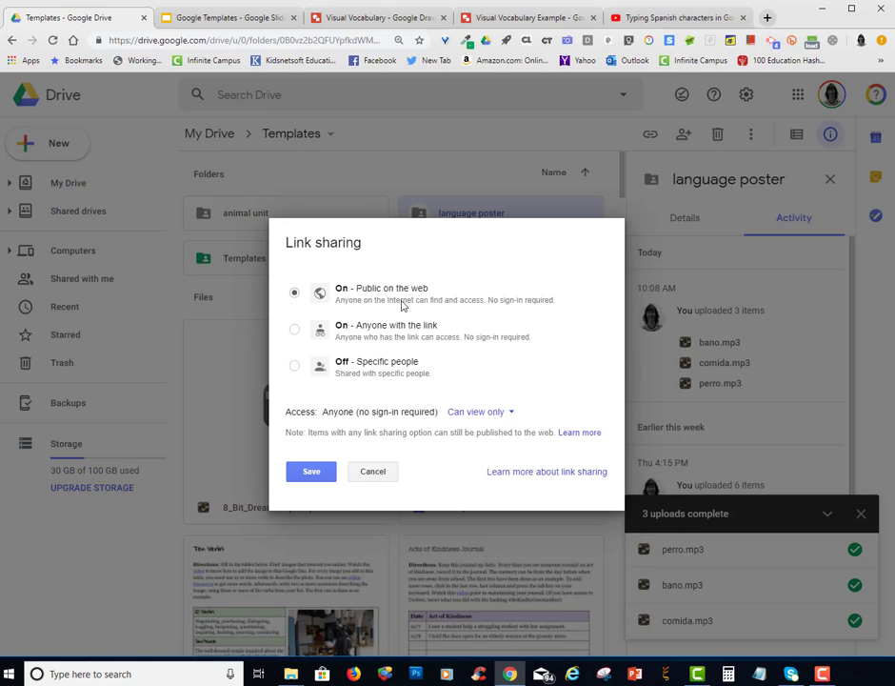
left_click(371, 476)
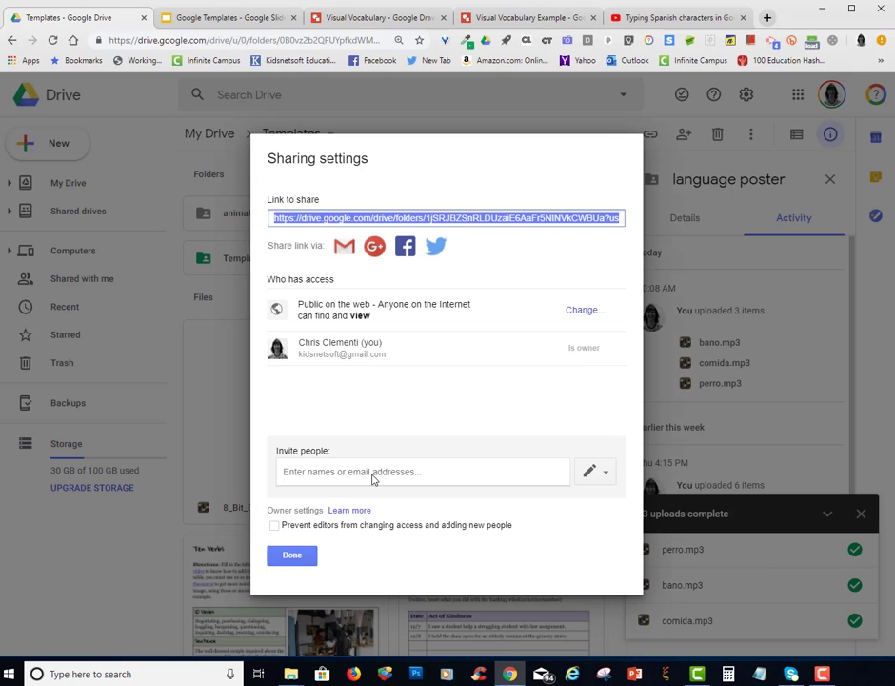
left_click(294, 558)
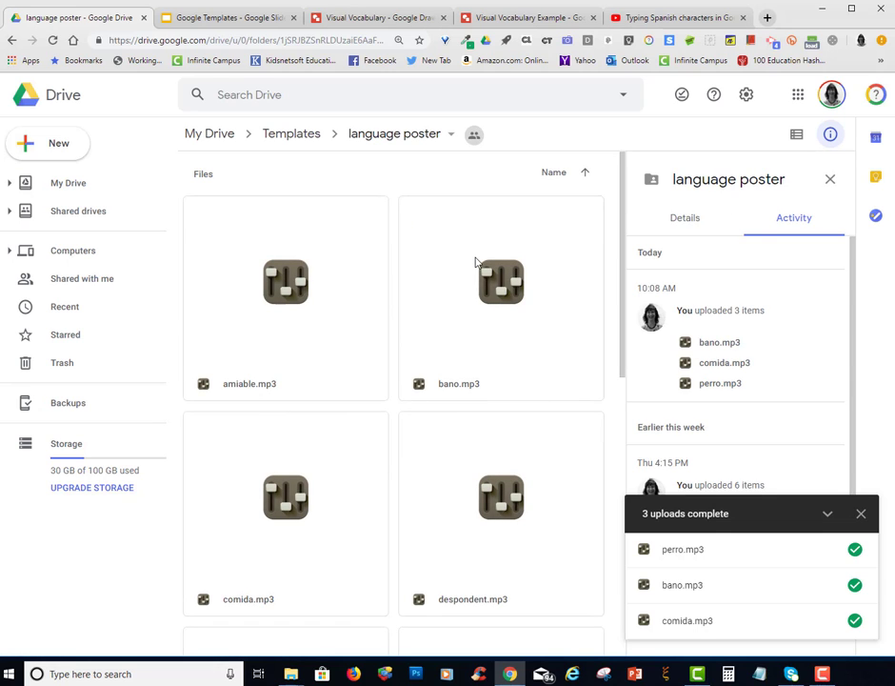
Copy the shareable link of bano.mp3 in the language poster folder and go to the Visual Vocabulary drawing
right_click(475, 281)
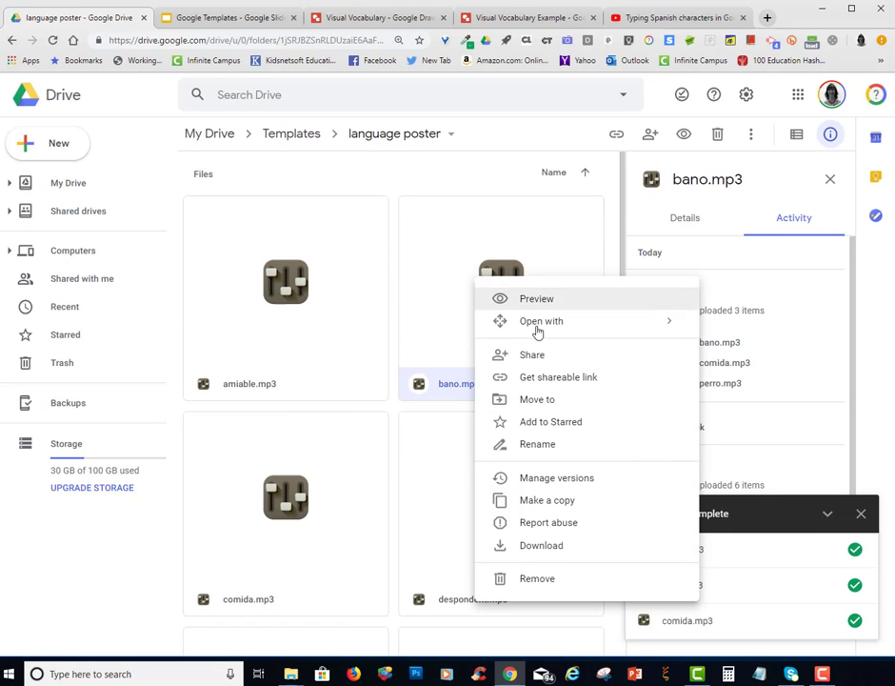
left_click(535, 378)
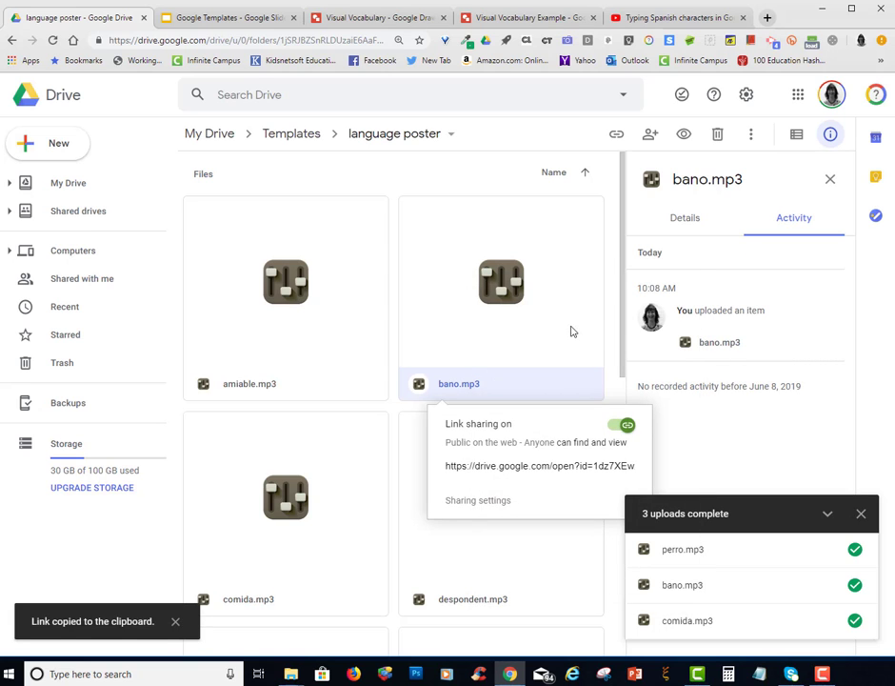
left_click(362, 17)
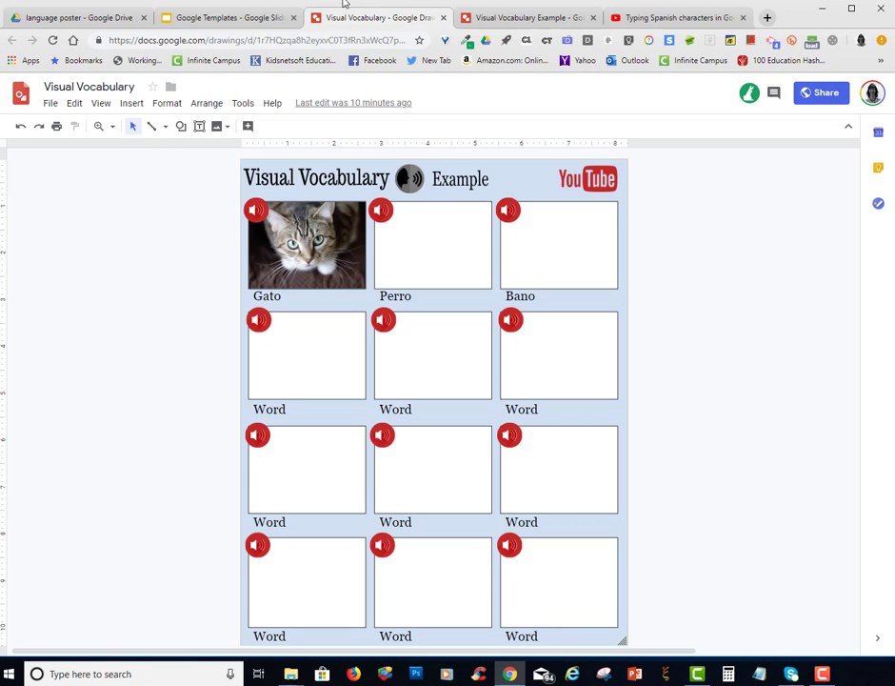
Link the speaker icon of the Bano box to the copied audio file address
left_click(511, 208)
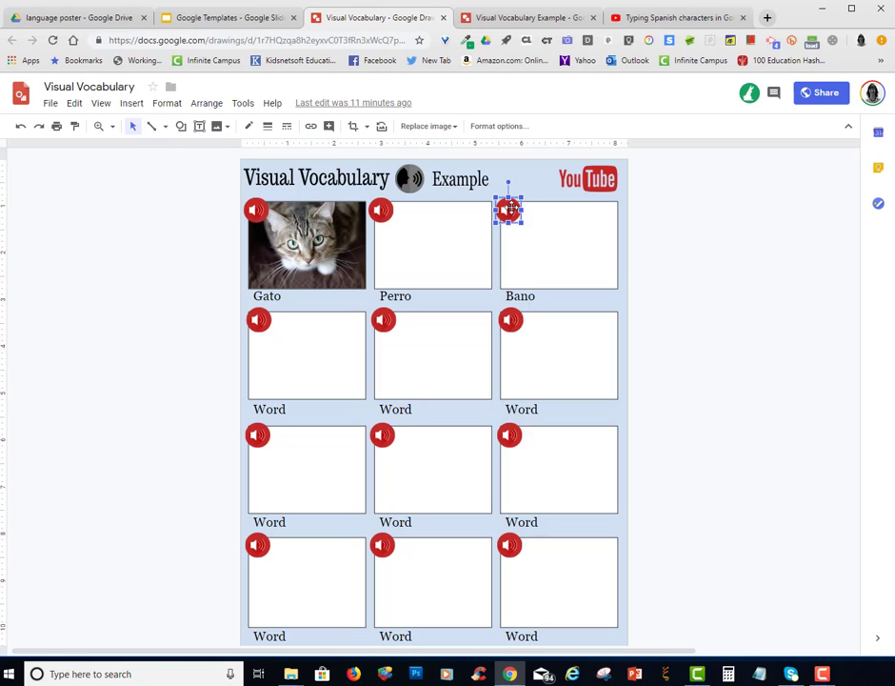
left_click(310, 125)
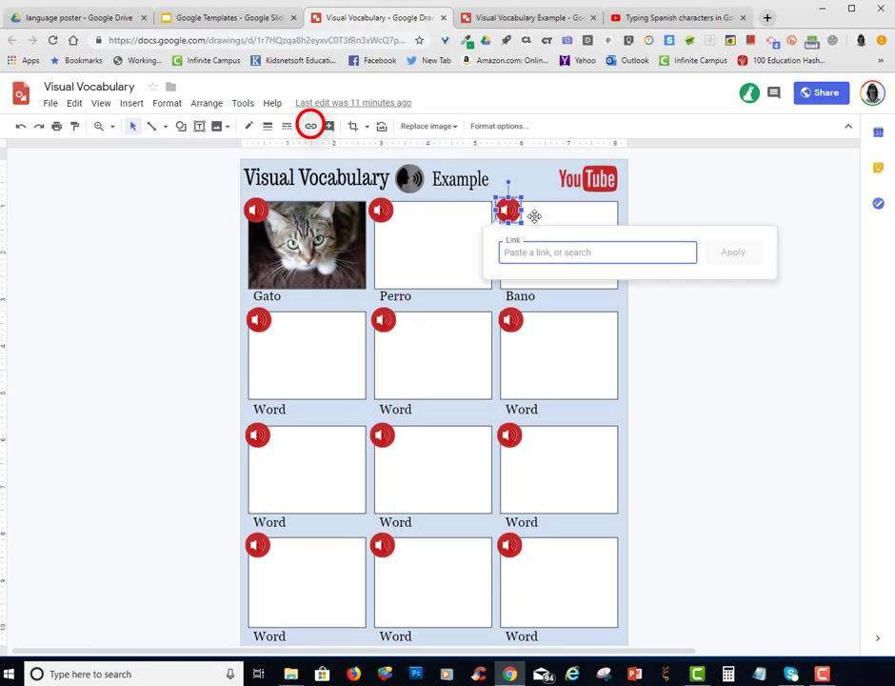
right_click(561, 254)
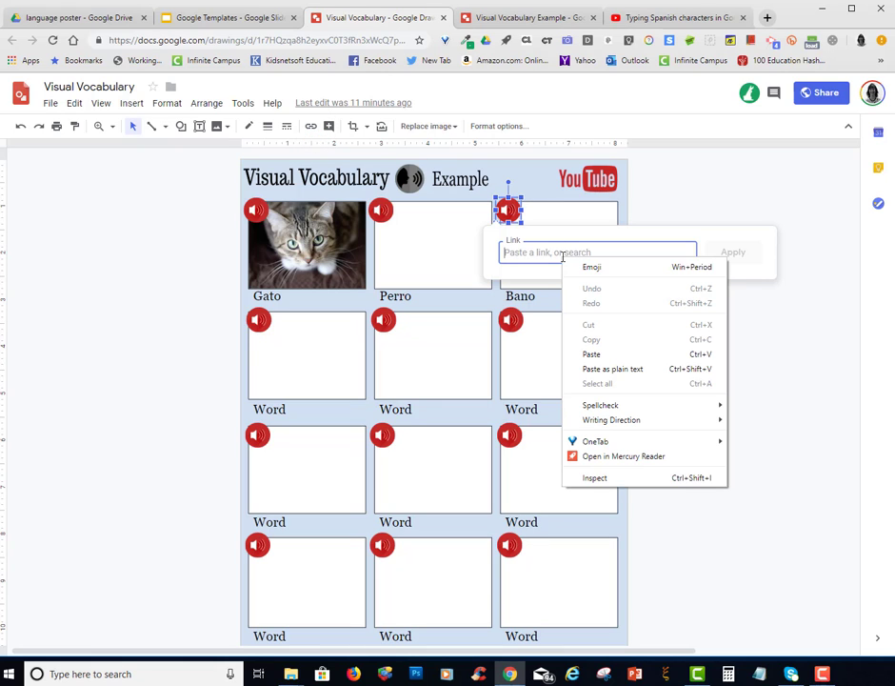
left_click(609, 353)
left_click(733, 252)
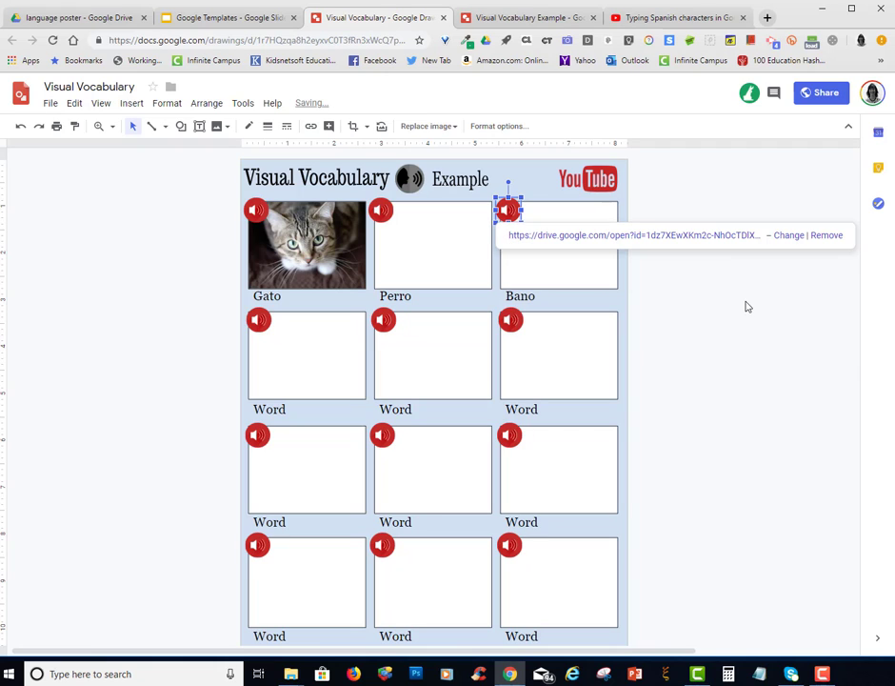
left_click(741, 313)
Replace the blank image above Bano with a bathroom photo found by searching the web for "bathroom"
left_click(545, 242)
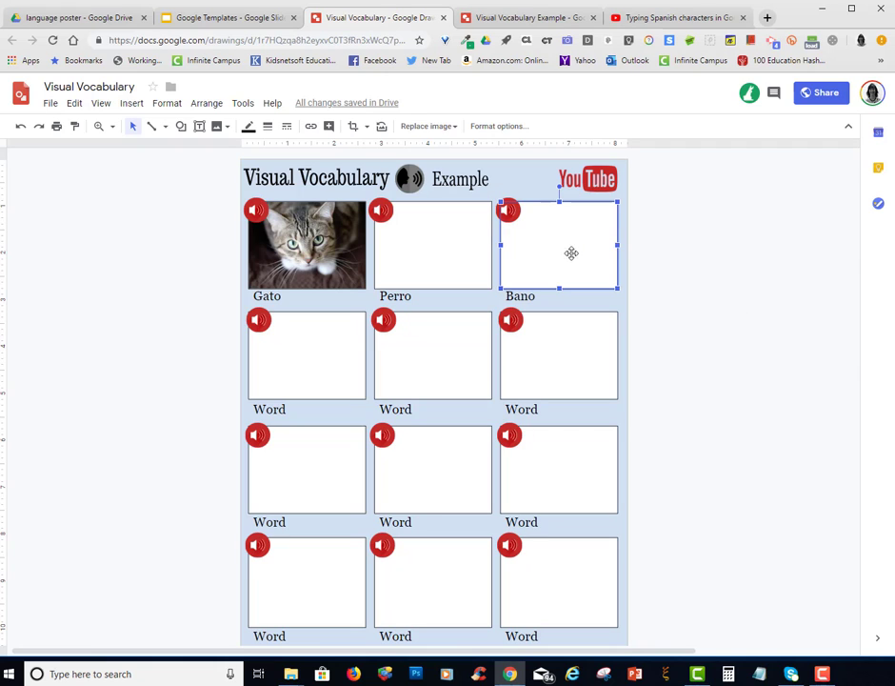
left_click(456, 129)
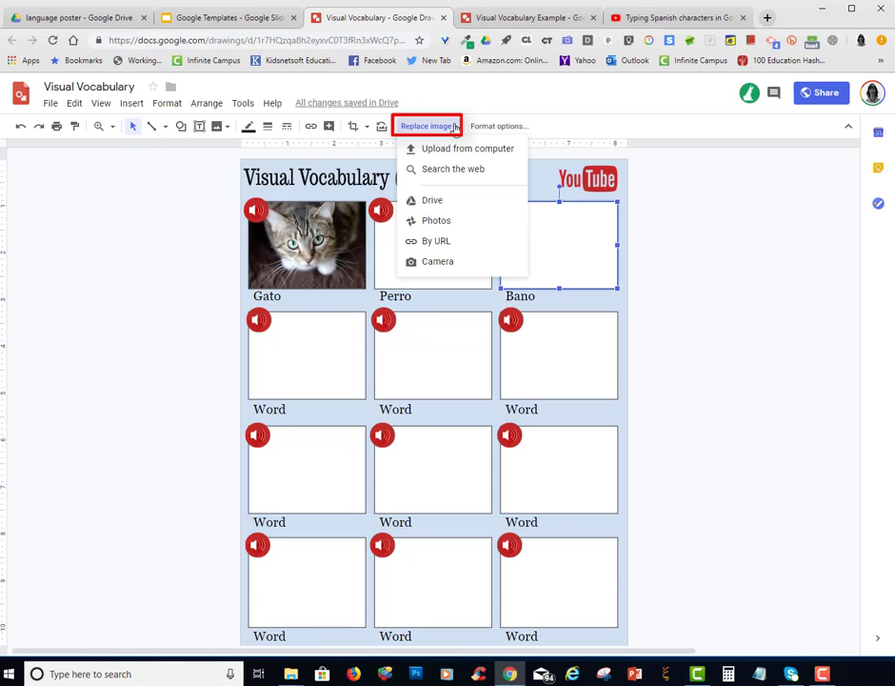
left_click(463, 169)
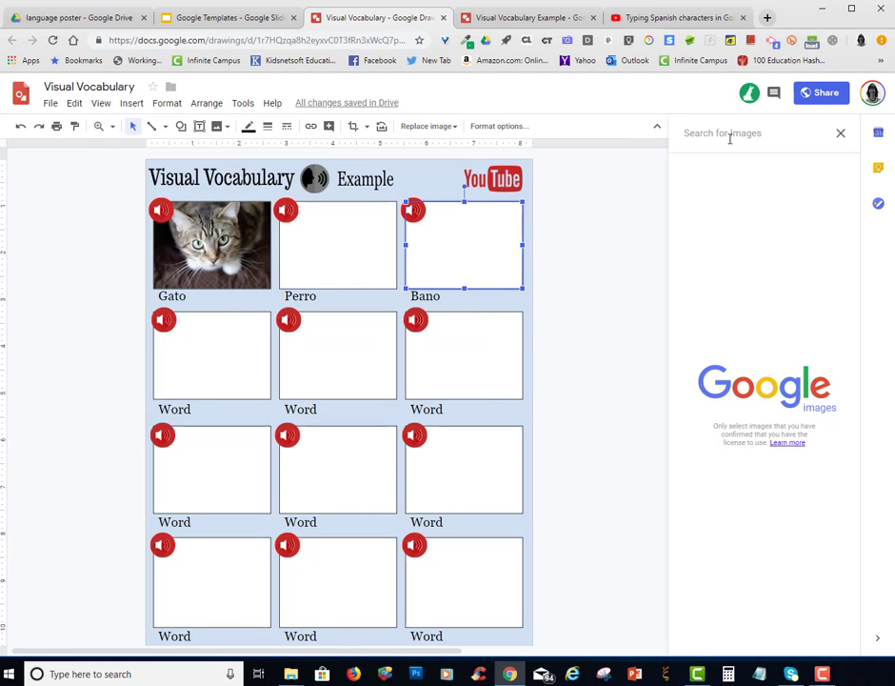
type("bathroom")
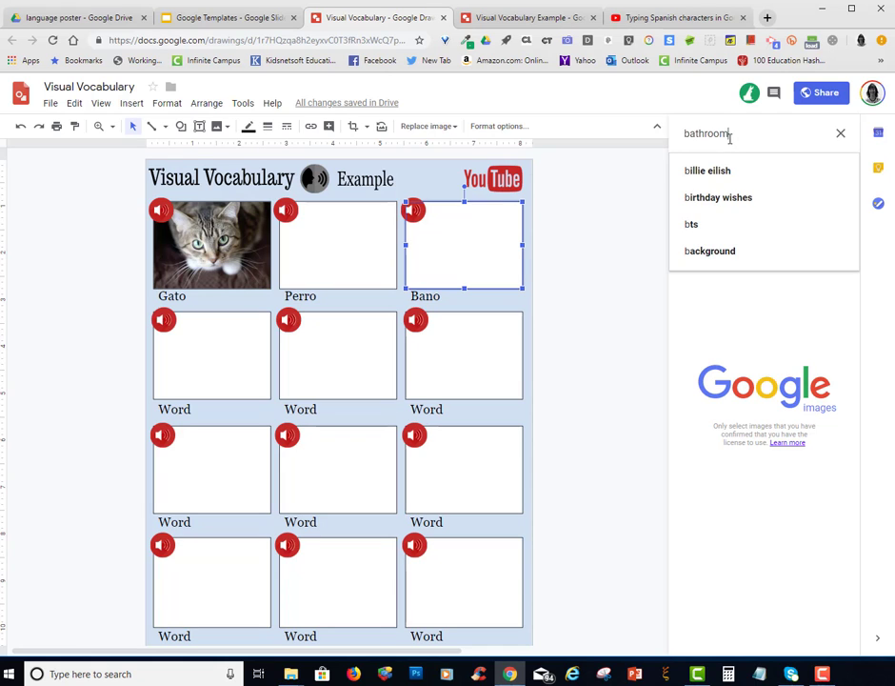
key("Return")
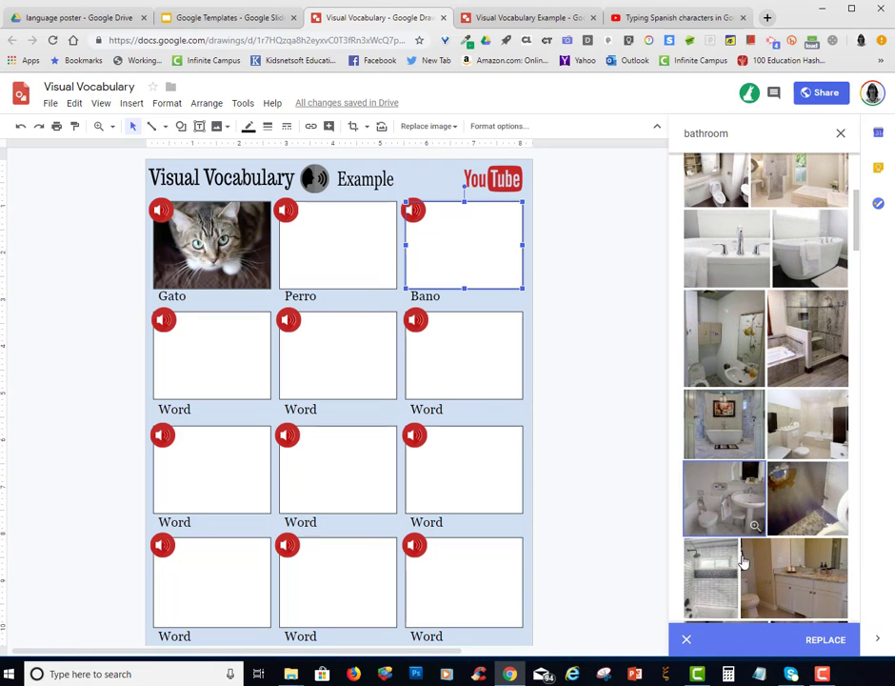
left_click(827, 638)
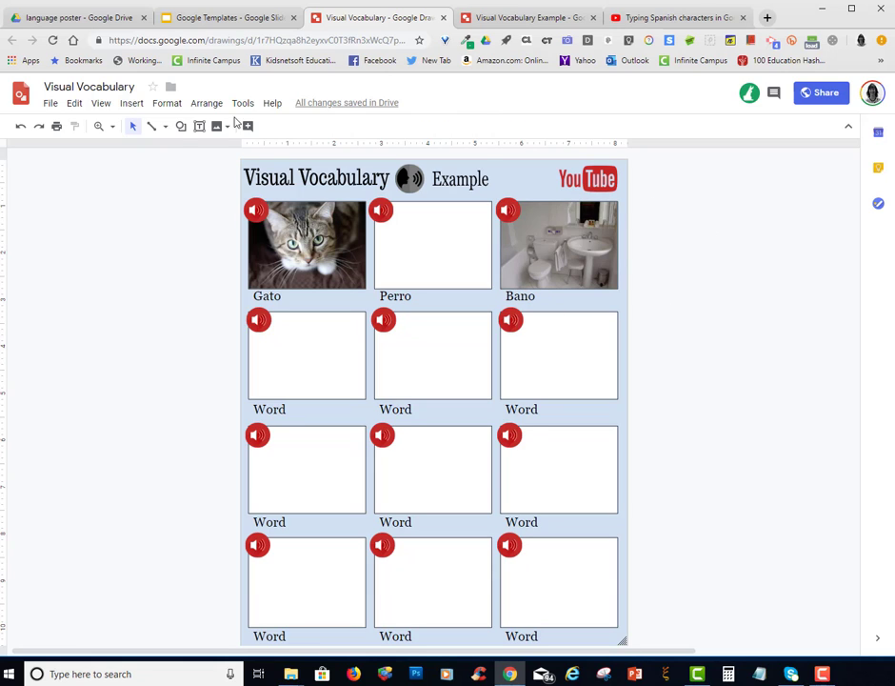
Set the drawing's language to Español and correct the word Bano to the suggested spelling Baño
left_click(50, 103)
mouse_move(105, 471)
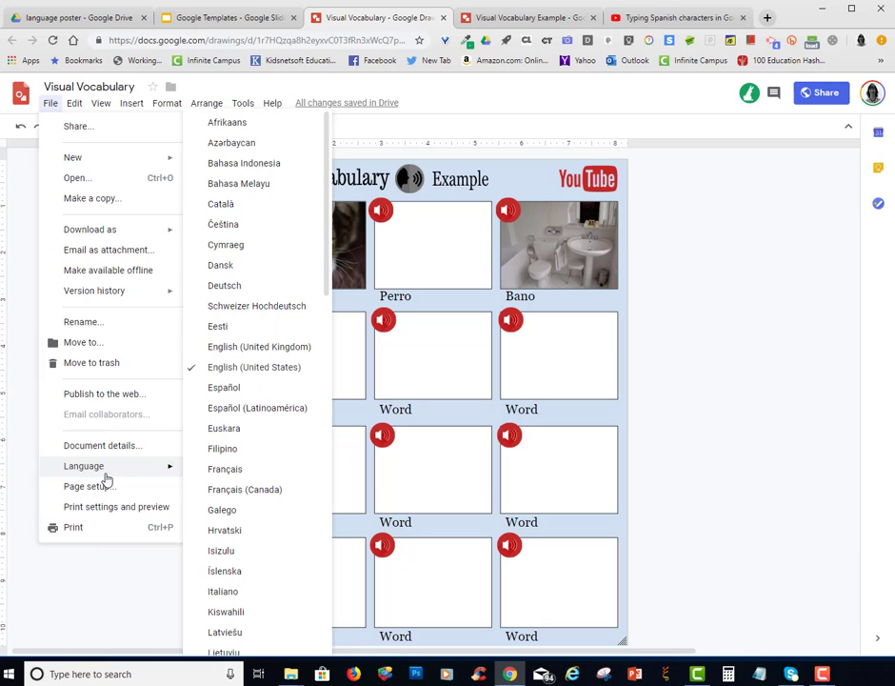
left_click(227, 389)
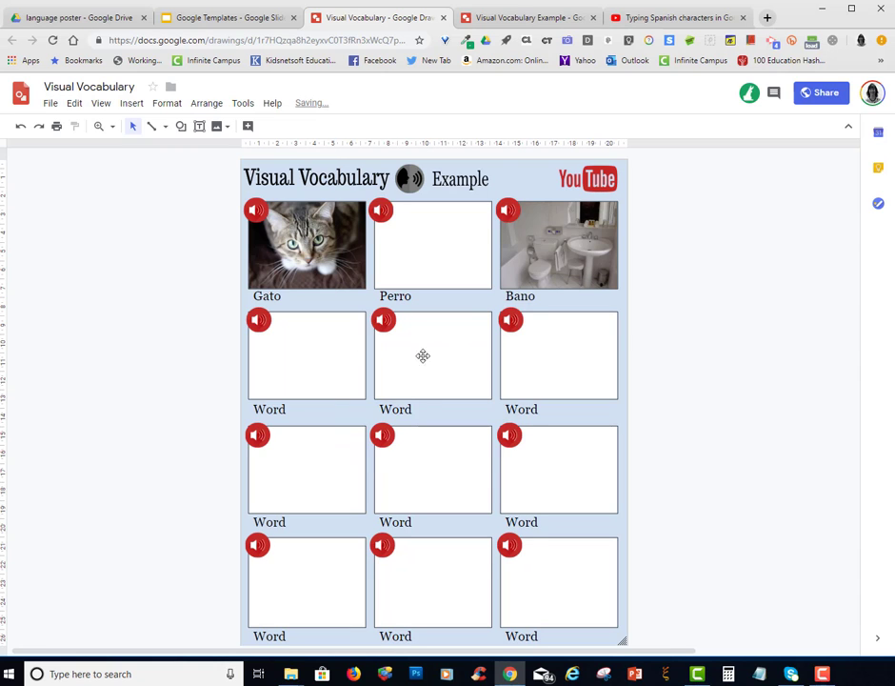
right_click(519, 296)
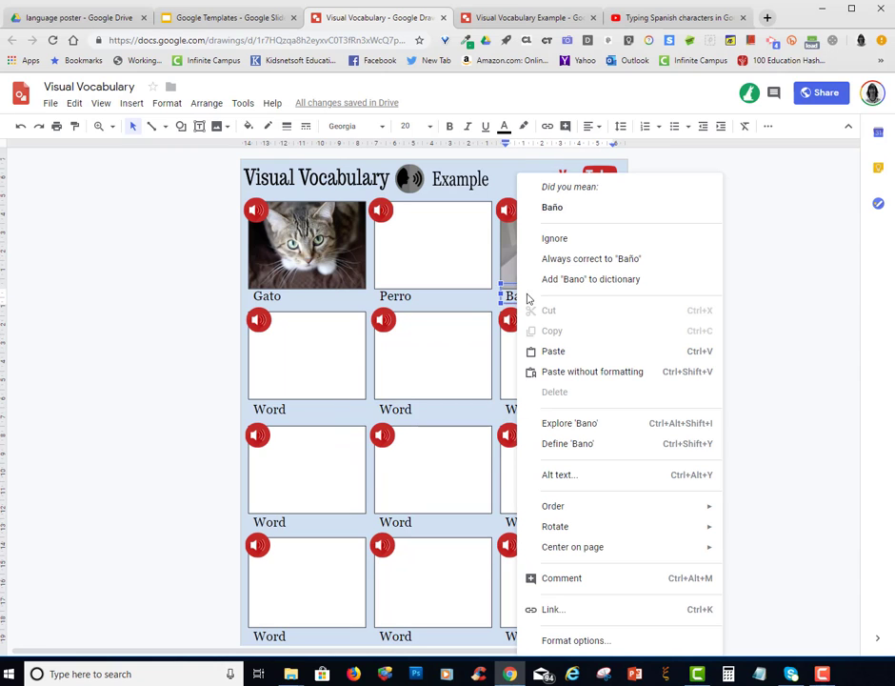
left_click(562, 208)
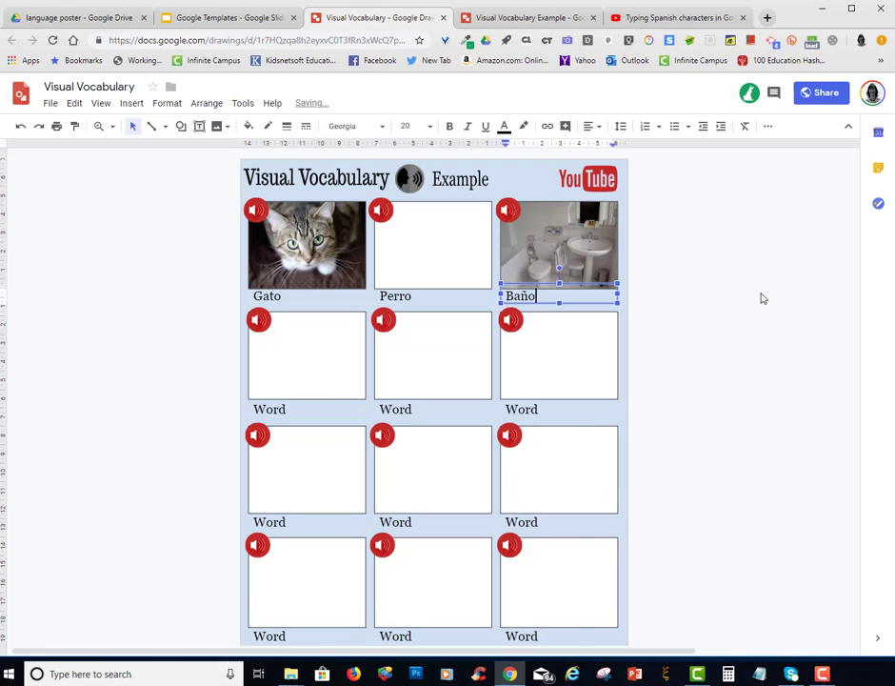
left_click(712, 351)
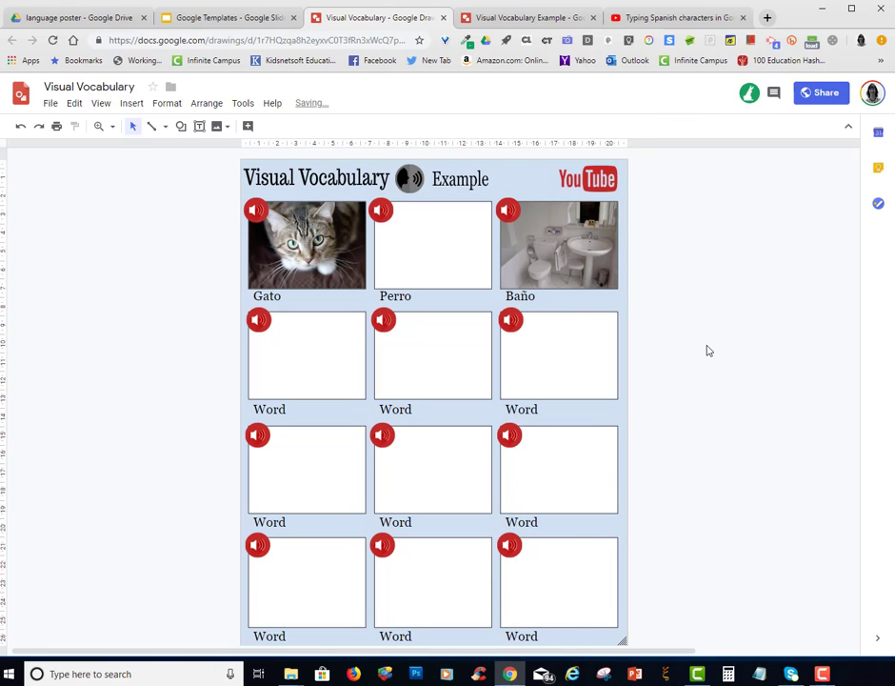
Test the Baño speaker icon's link by playing bano.mp3, close the player and show the Visual Vocabulary Example drawing
left_click(509, 210)
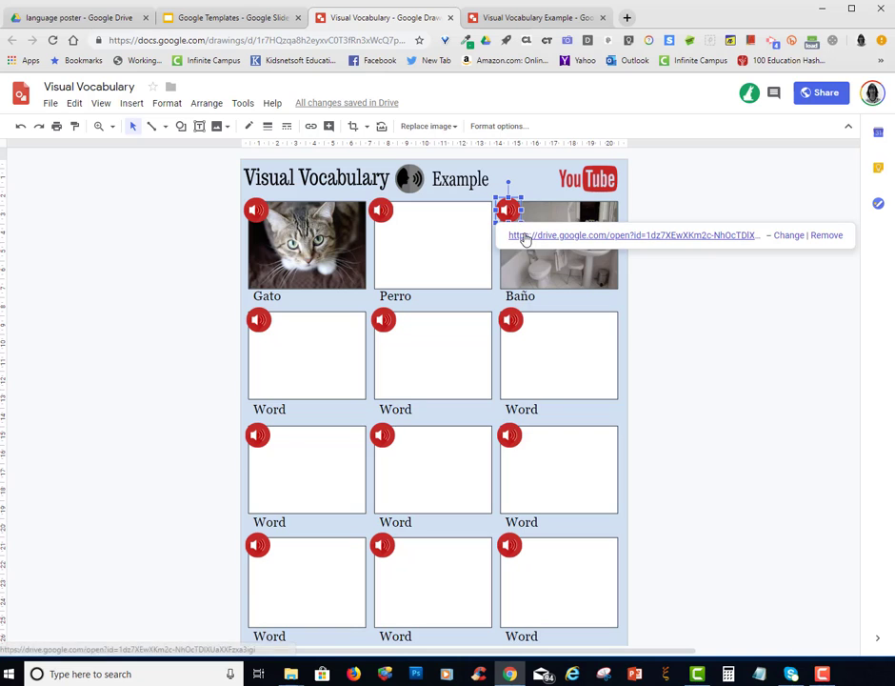
left_click(525, 235)
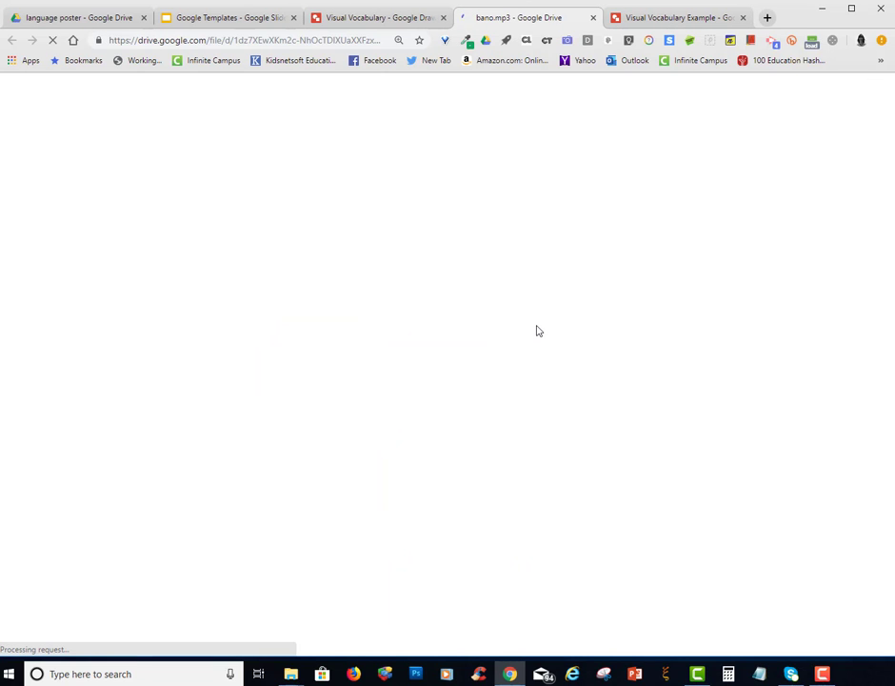
left_click(348, 297)
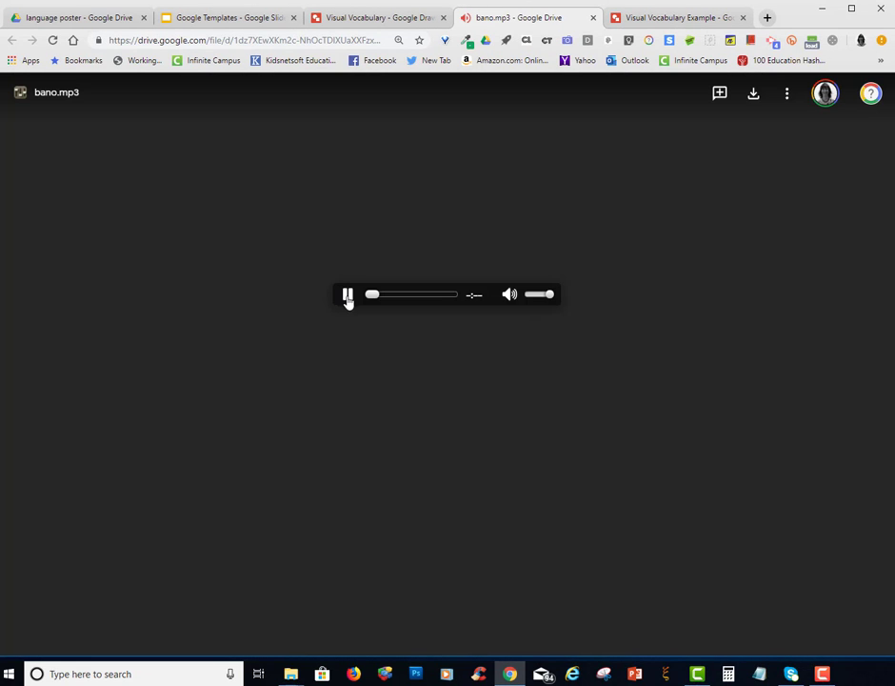
left_click(594, 19)
left_click(572, 18)
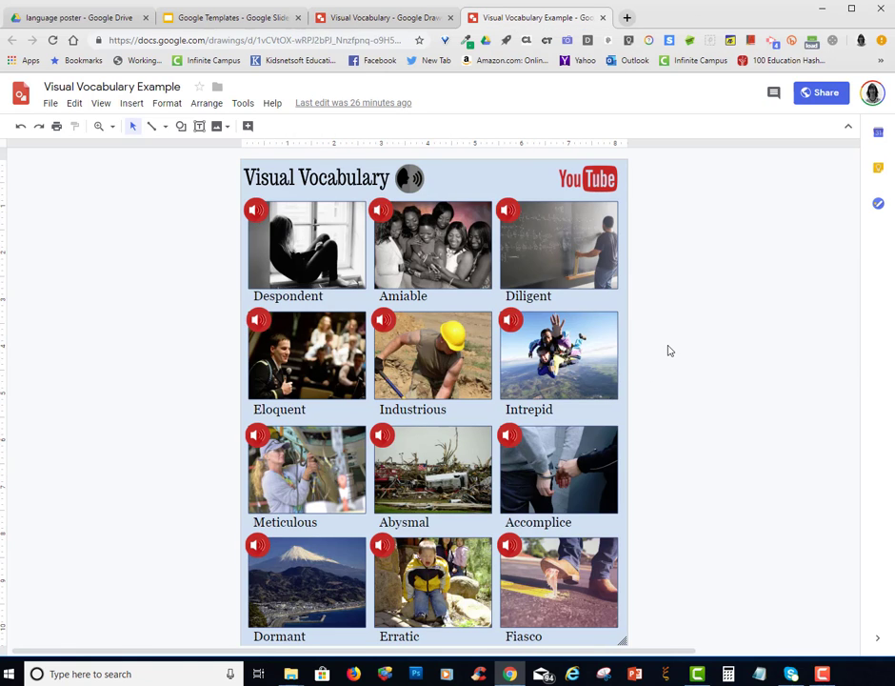